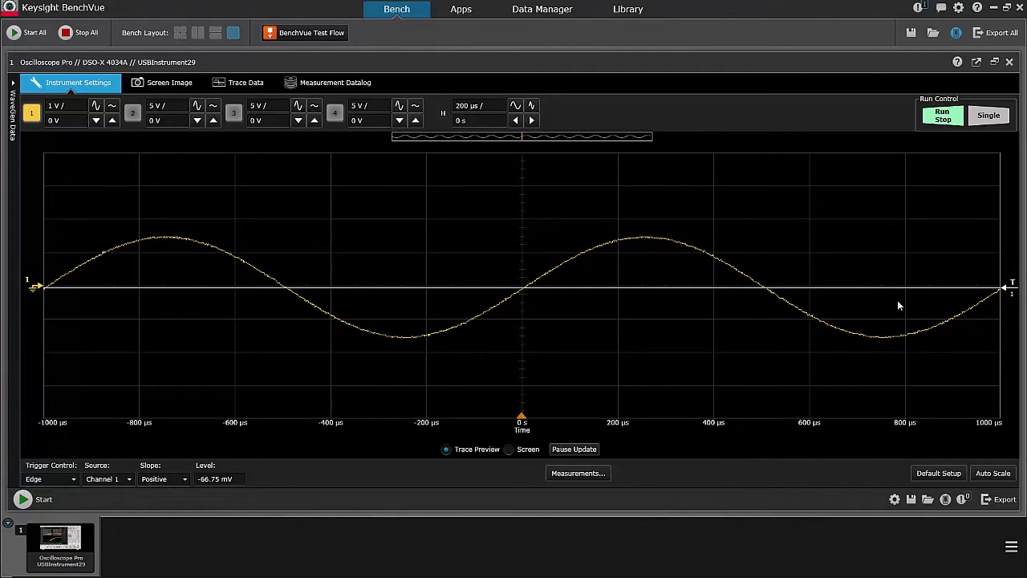
Step: Go through Apps to the Library and show the DSO-X 4034A manuals list
{"action": "left_click", "coordinate": [460, 12]}
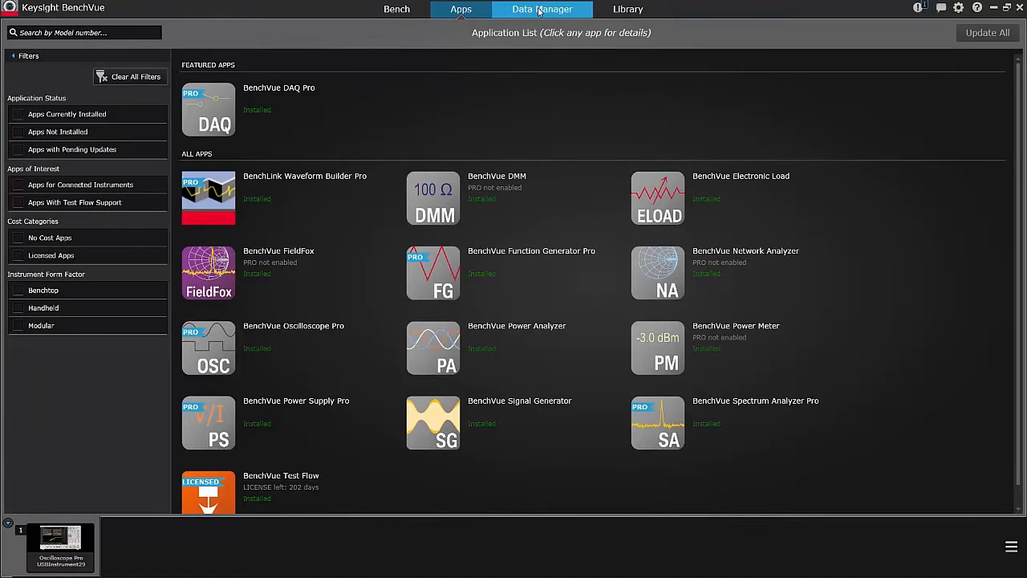
{"action": "left_click", "coordinate": [638, 21]}
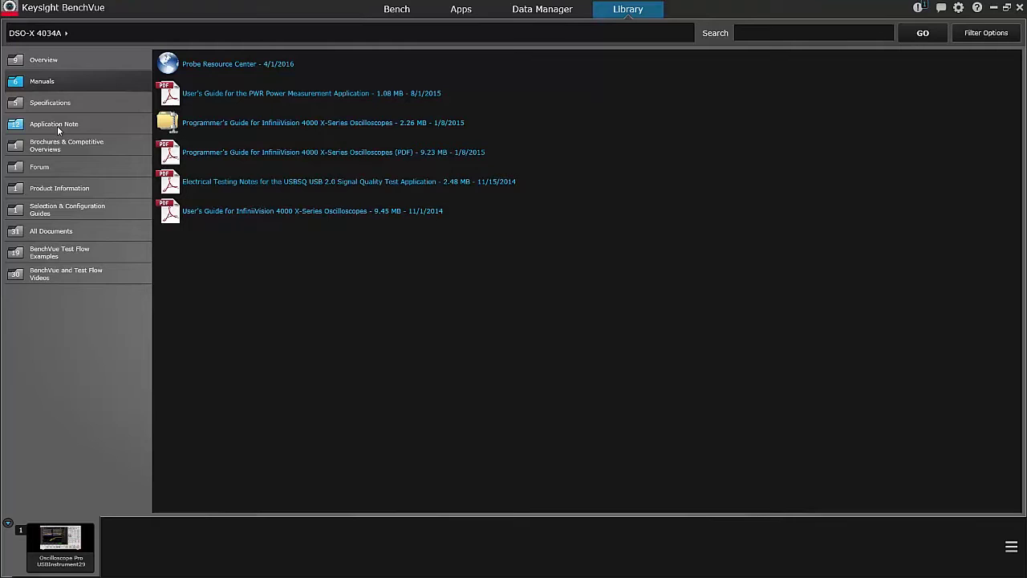
{"action": "left_click", "coordinate": [244, 153]}
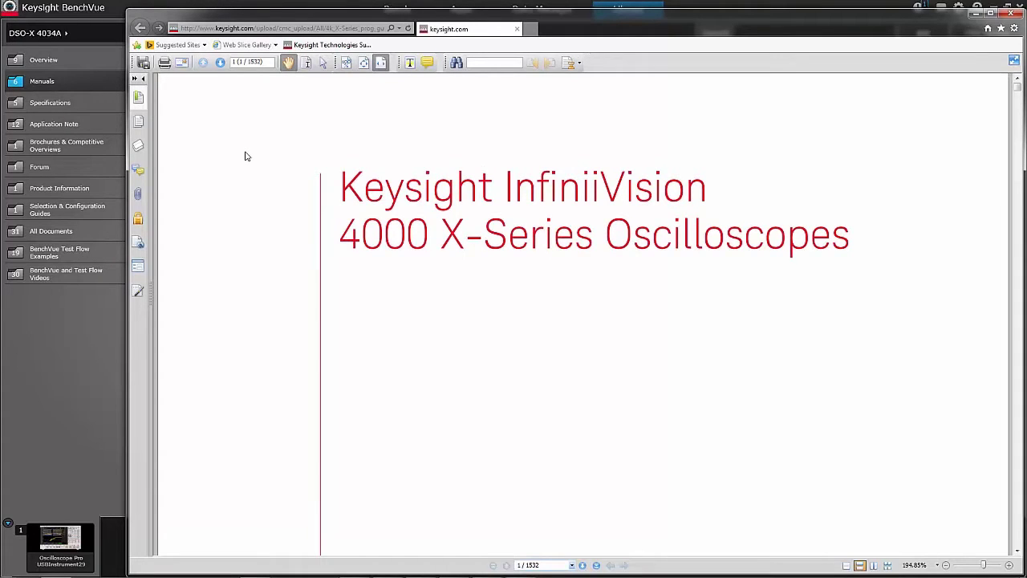
{"action": "key", "text": "ctrl+f"}
{"action": "type", "text": "mask test"}
{"action": "key", "text": "Return"}
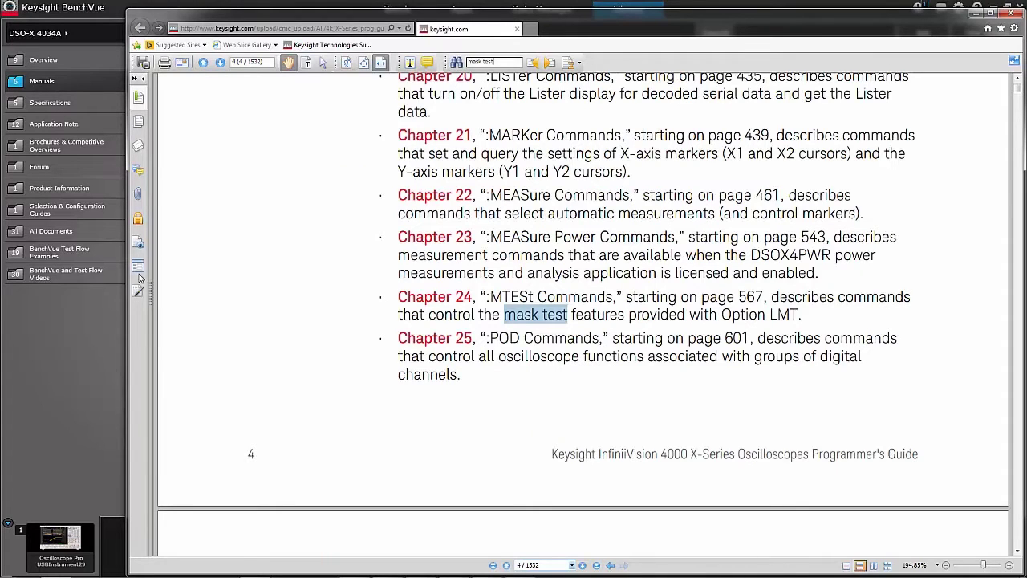
{"action": "left_click", "coordinate": [440, 299]}
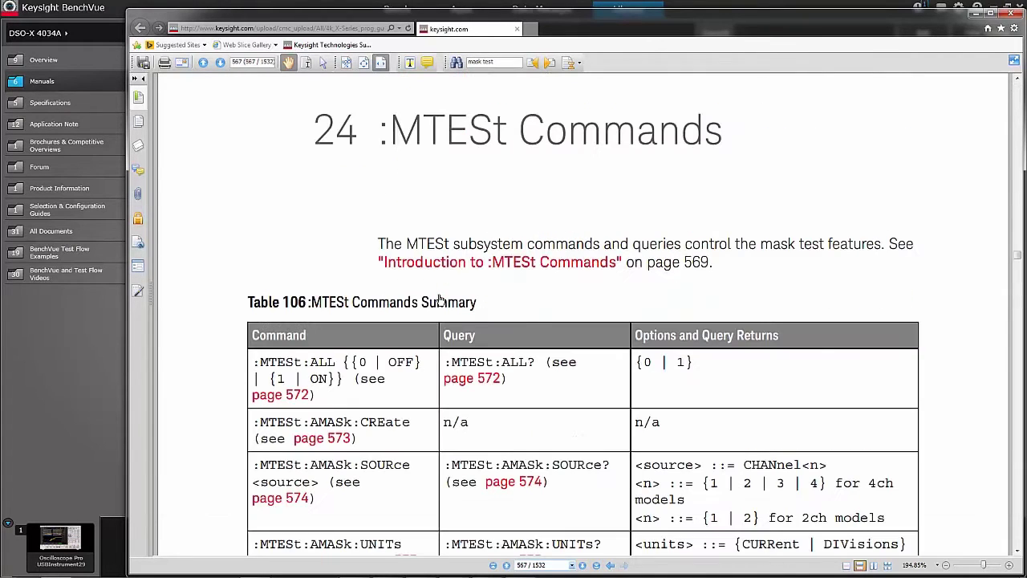
{"action": "left_click", "coordinate": [484, 263]}
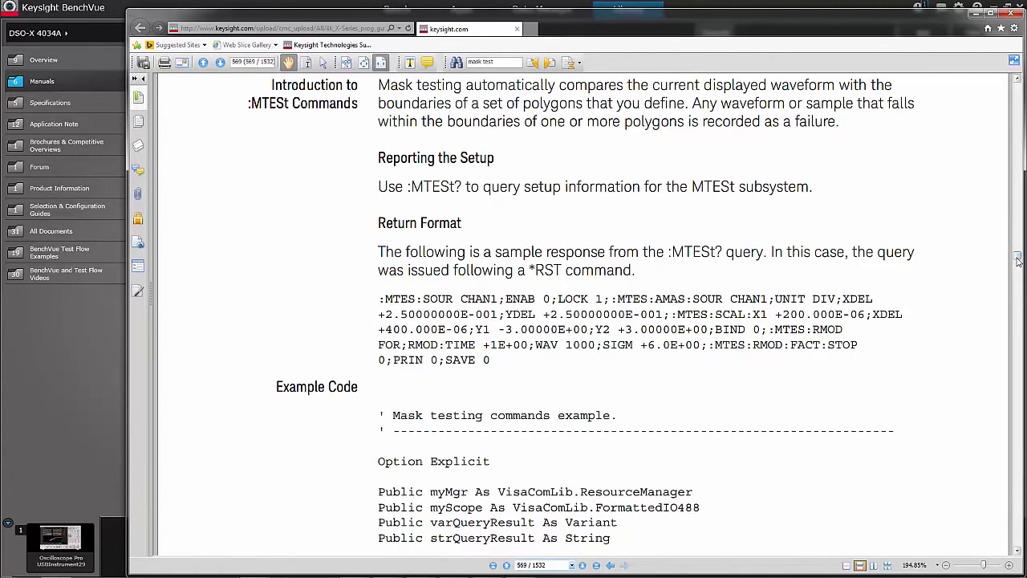
{"action": "left_click_drag", "start_coordinate": [1018, 259], "coordinate": [1018, 257]}
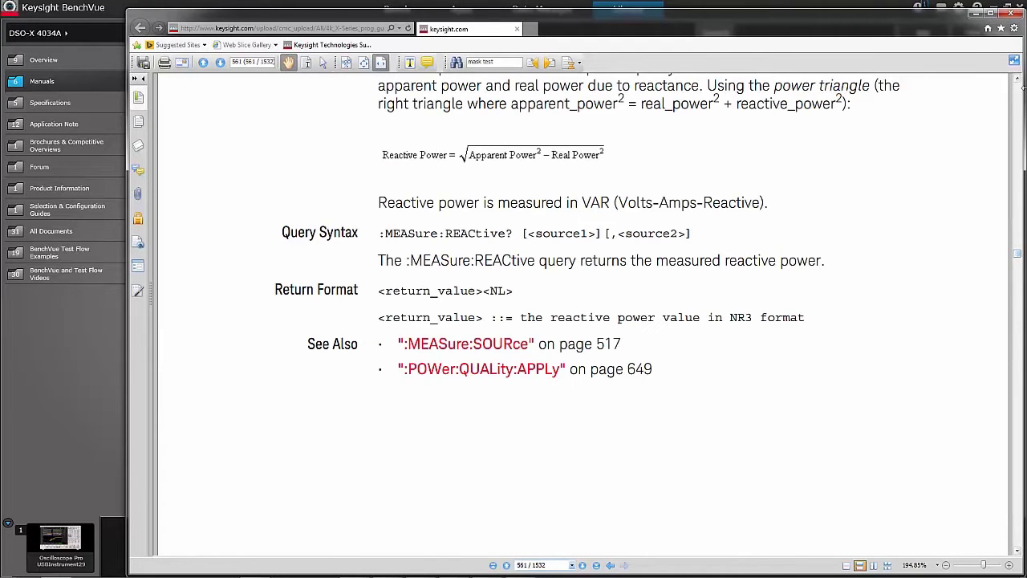
{"action": "left_click", "coordinate": [1012, 15]}
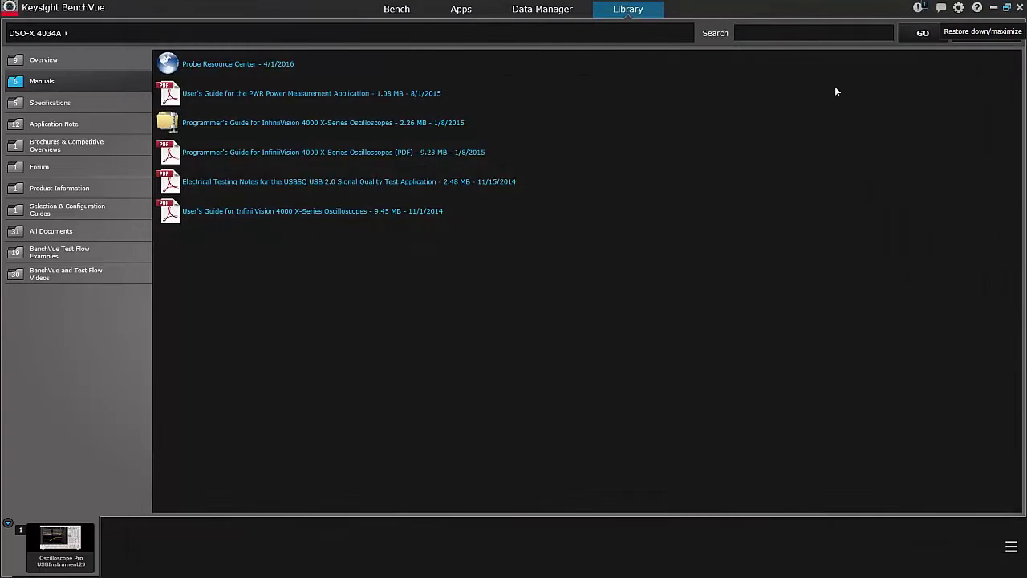
Step: Return to the scope Bench, view Screen Image, Trace Data and Datalog tabs, and open Test Flow
{"action": "left_click", "coordinate": [395, 10]}
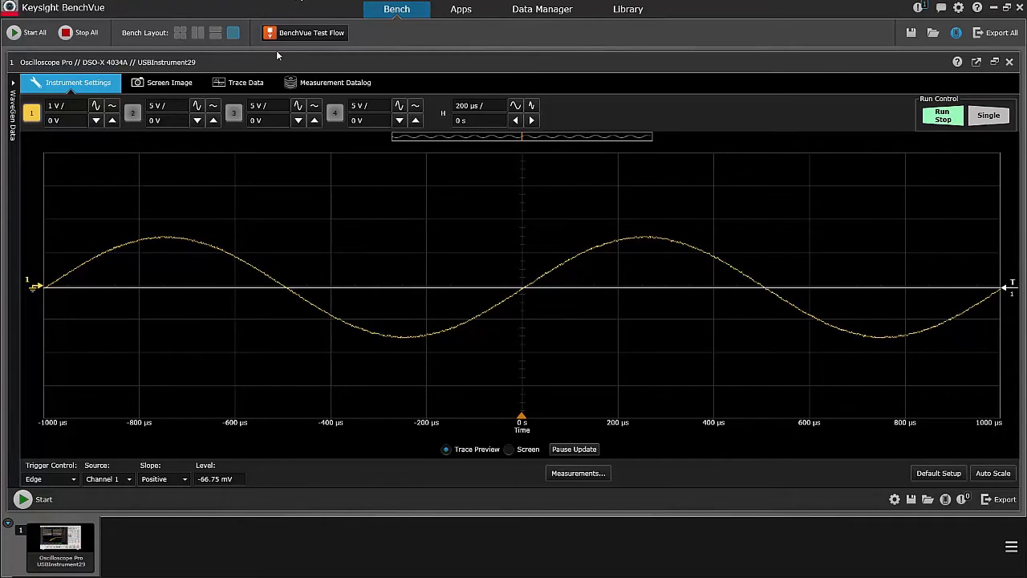
{"action": "left_click", "coordinate": [162, 87]}
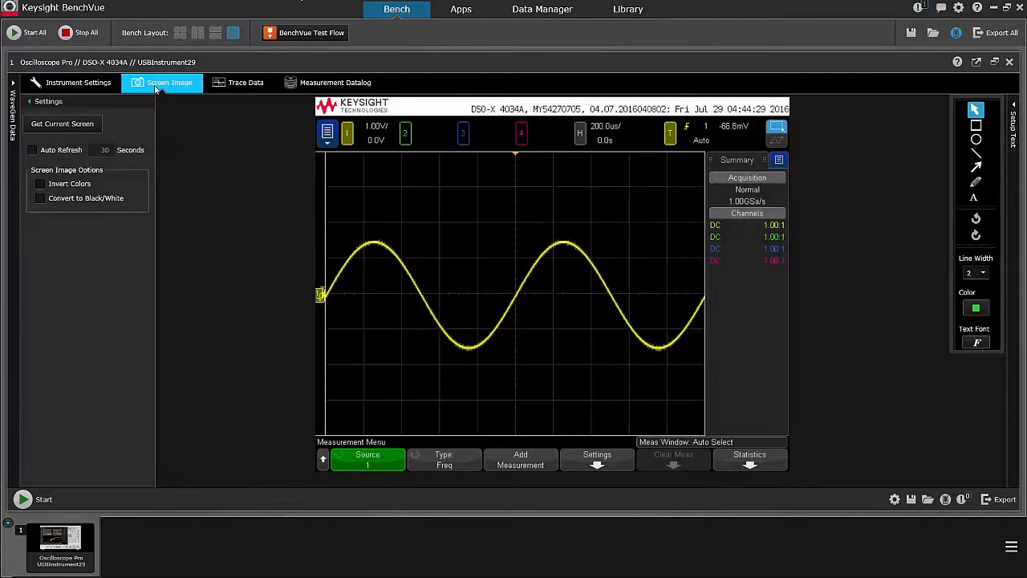
{"action": "left_click", "coordinate": [245, 84]}
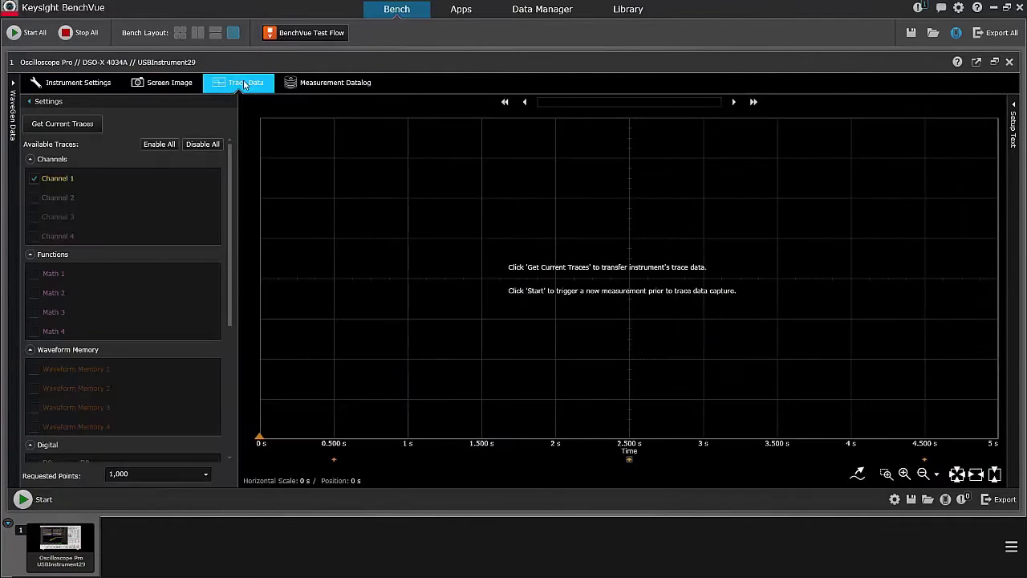
{"action": "left_click", "coordinate": [328, 84]}
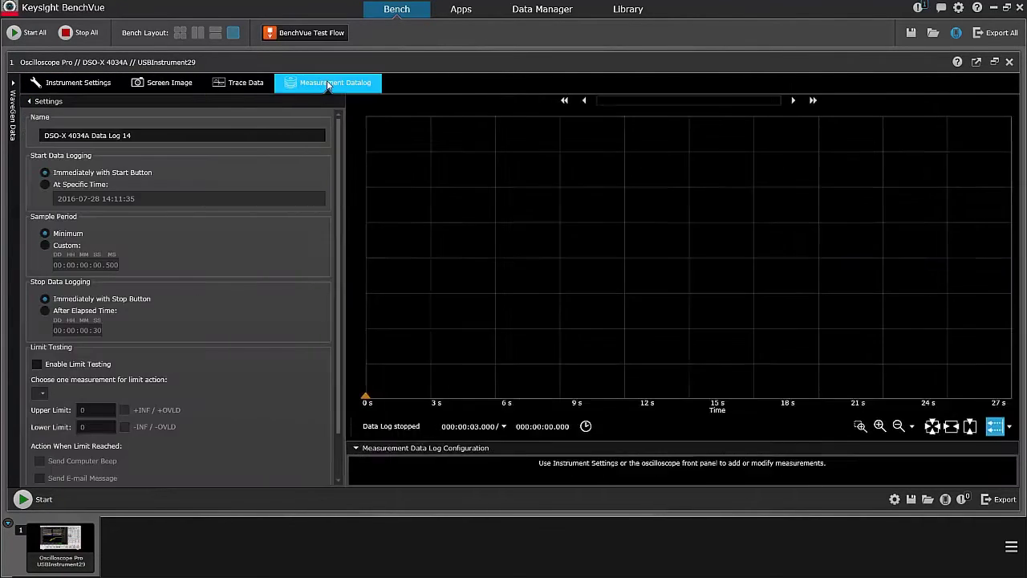
{"action": "left_click", "coordinate": [77, 84]}
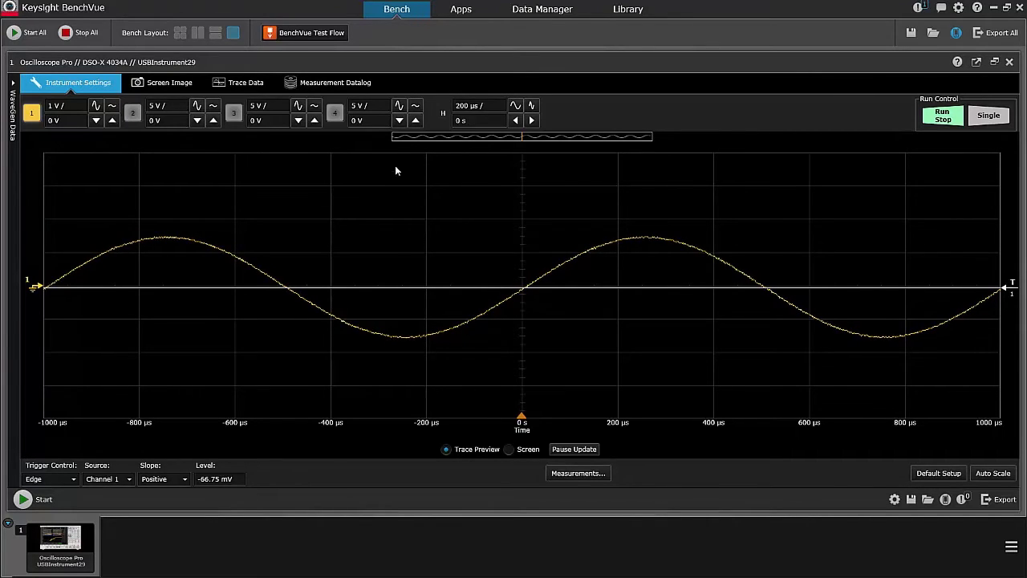
{"action": "left_click", "coordinate": [313, 32]}
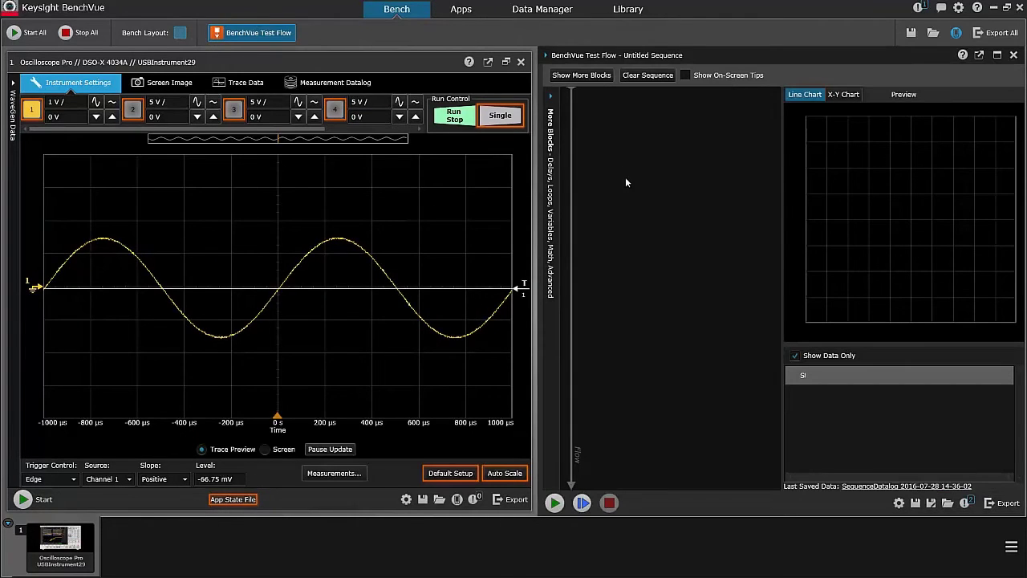
Step: Try an Advanced SCPI block on USBInstrument29 with *IDN?, then remove it from the flow
{"action": "left_click", "coordinate": [550, 98]}
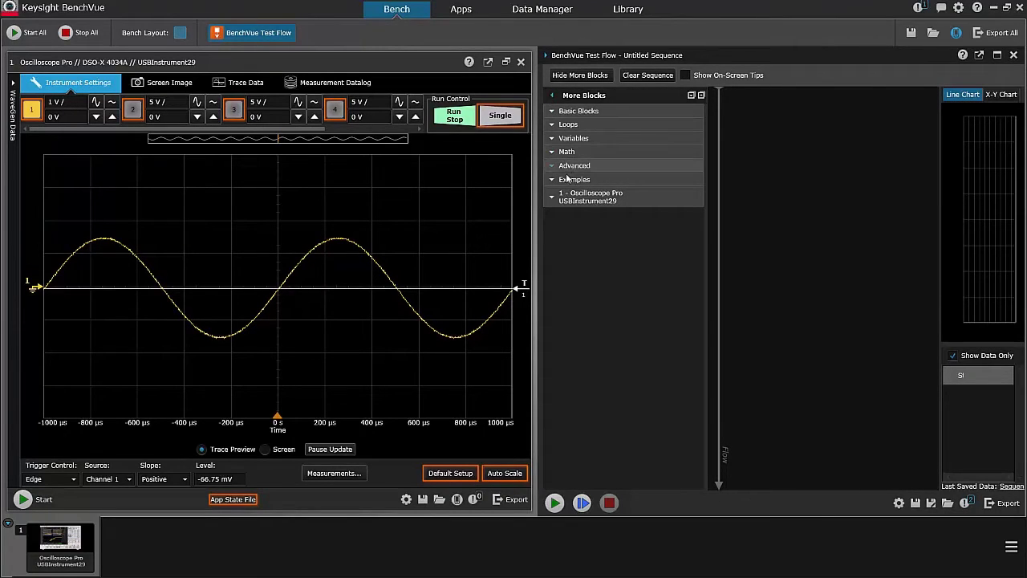
{"action": "left_click", "coordinate": [550, 167]}
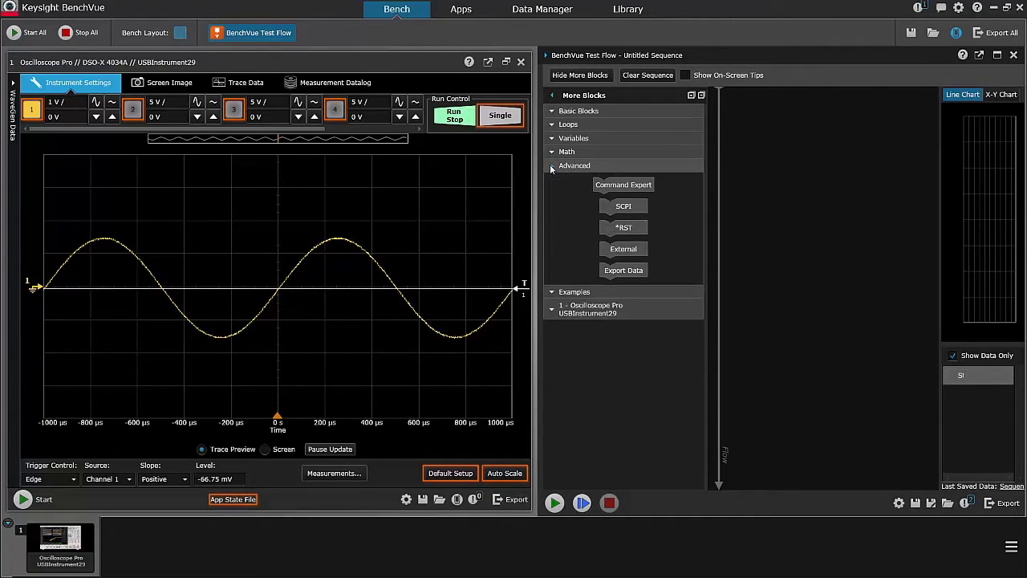
{"action": "left_click_drag", "start_coordinate": [628, 209], "coordinate": [774, 130]}
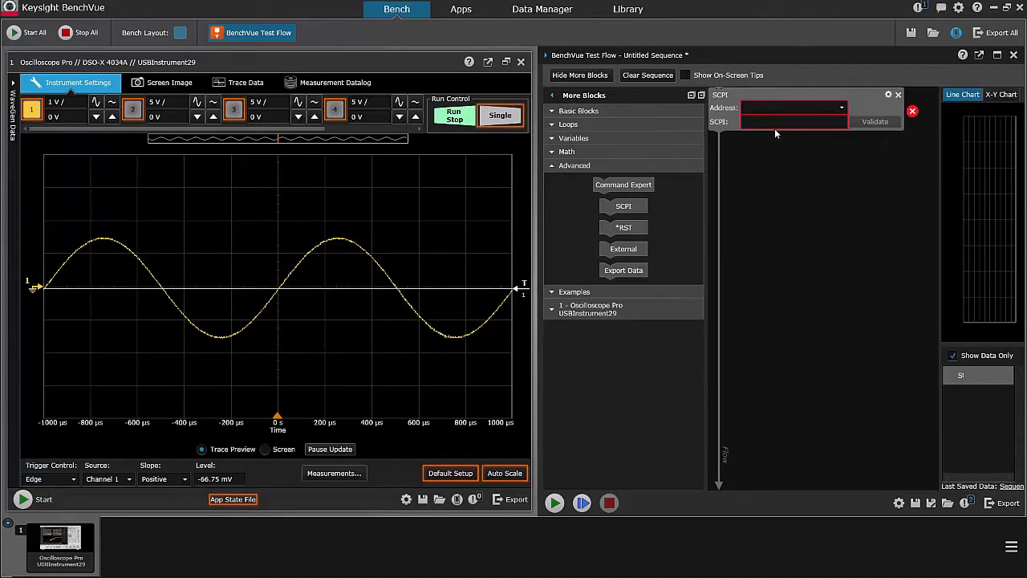
{"action": "left_click", "coordinate": [842, 108]}
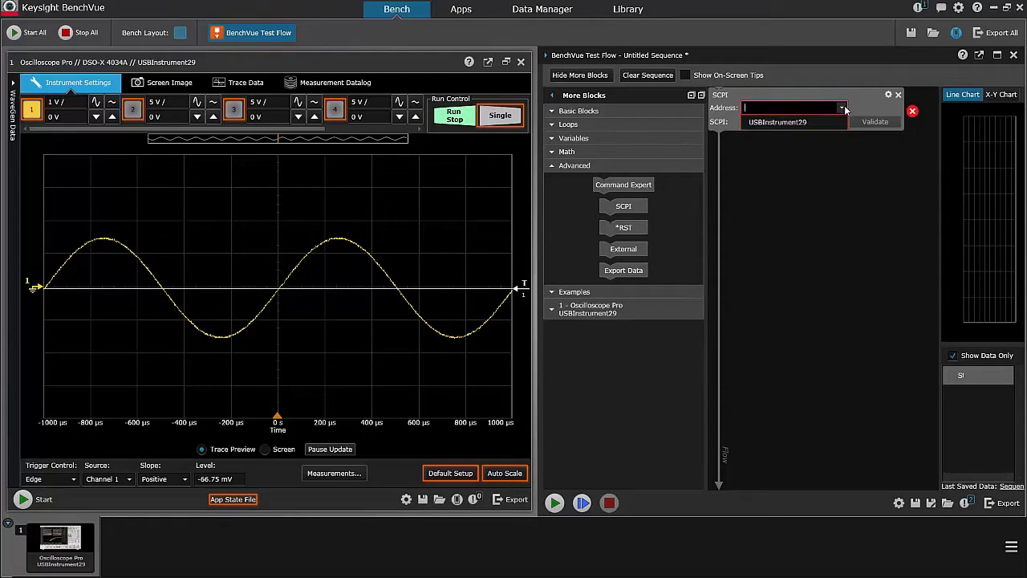
{"action": "left_click", "coordinate": [805, 123]}
{"action": "left_click", "coordinate": [794, 122]}
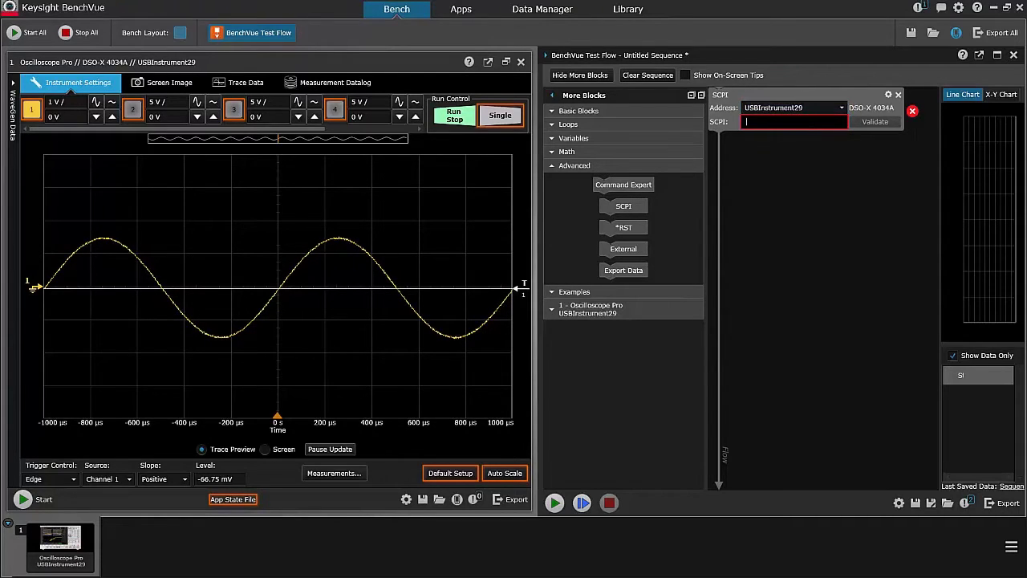
{"action": "type", "text": "*I"}
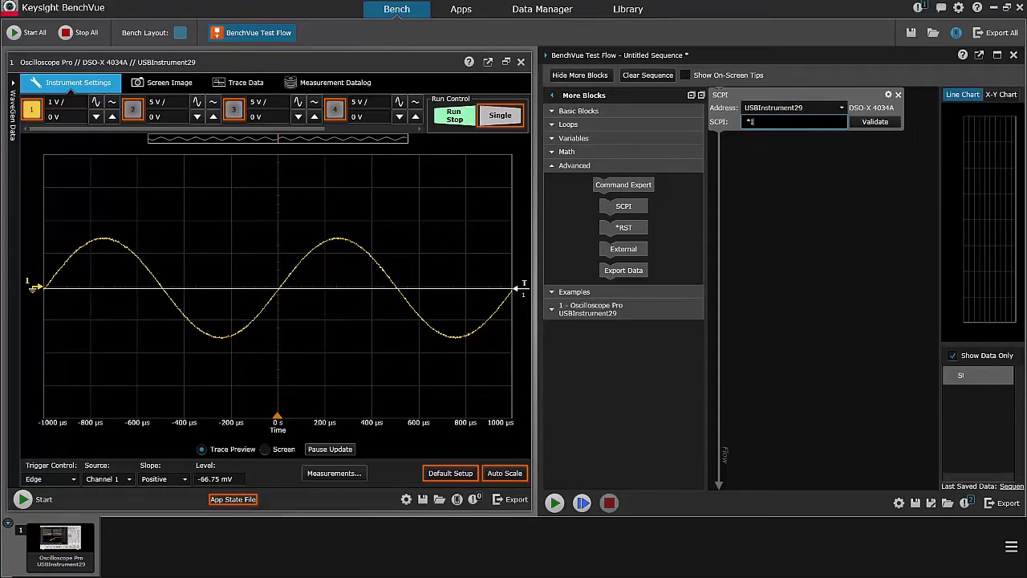
{"action": "type", "text": "DN?"}
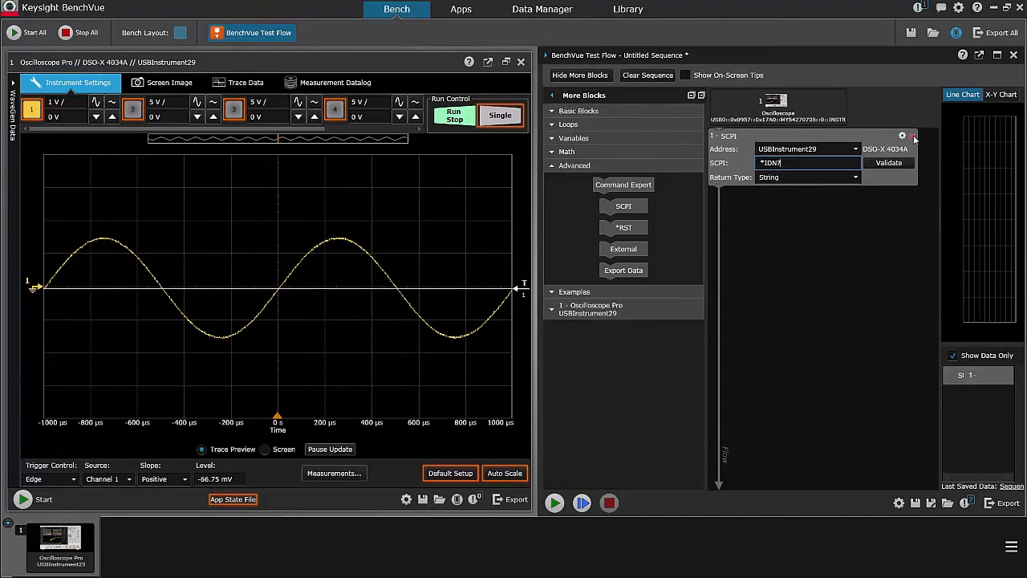
{"action": "left_click", "coordinate": [912, 136]}
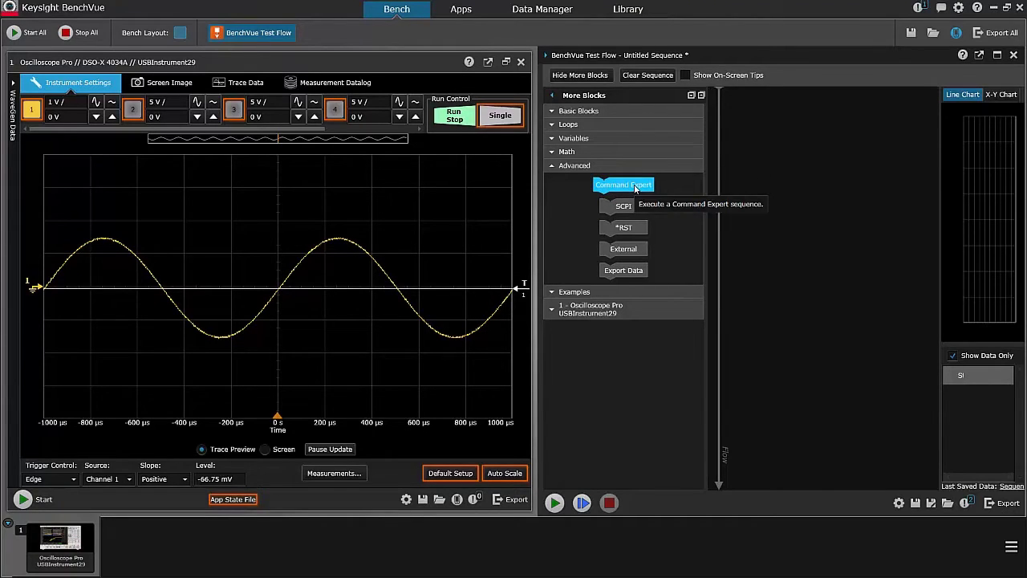
Step: Add a Command Expert block as the first step and launch Command Expert to add an instrument
{"action": "left_click_drag", "start_coordinate": [635, 187], "coordinate": [772, 147]}
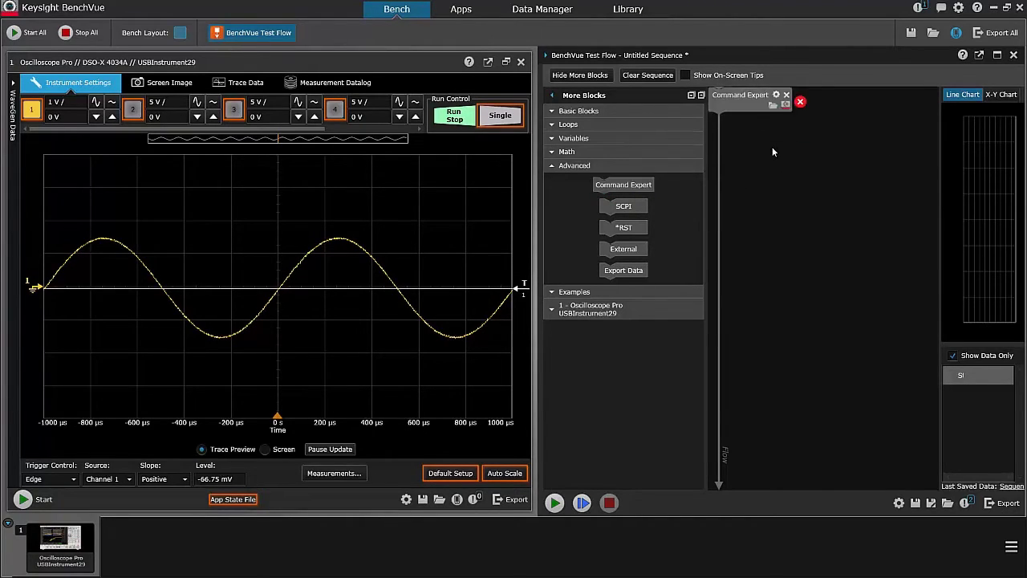
{"action": "left_click", "coordinate": [784, 105]}
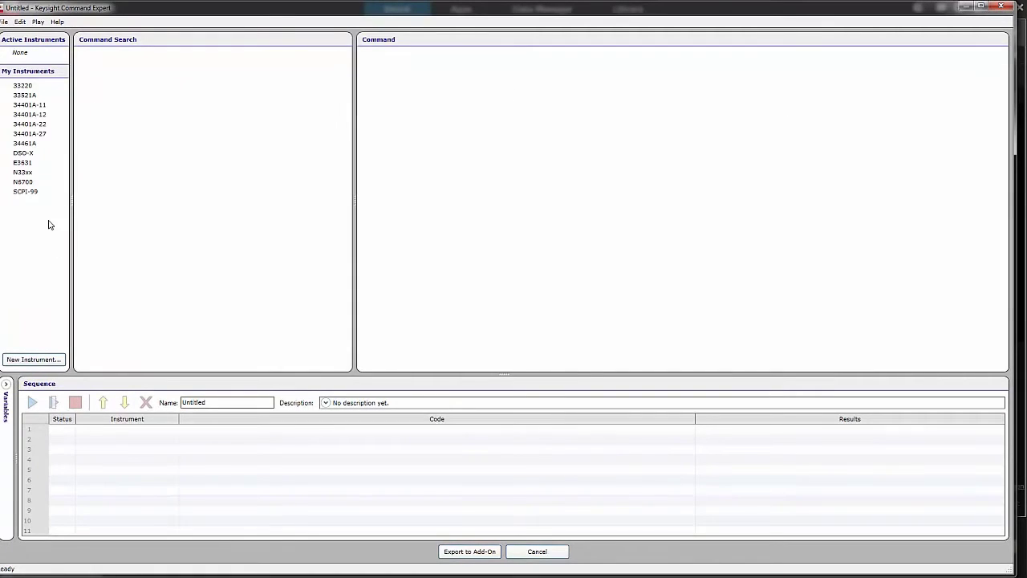
{"action": "left_click", "coordinate": [33, 360]}
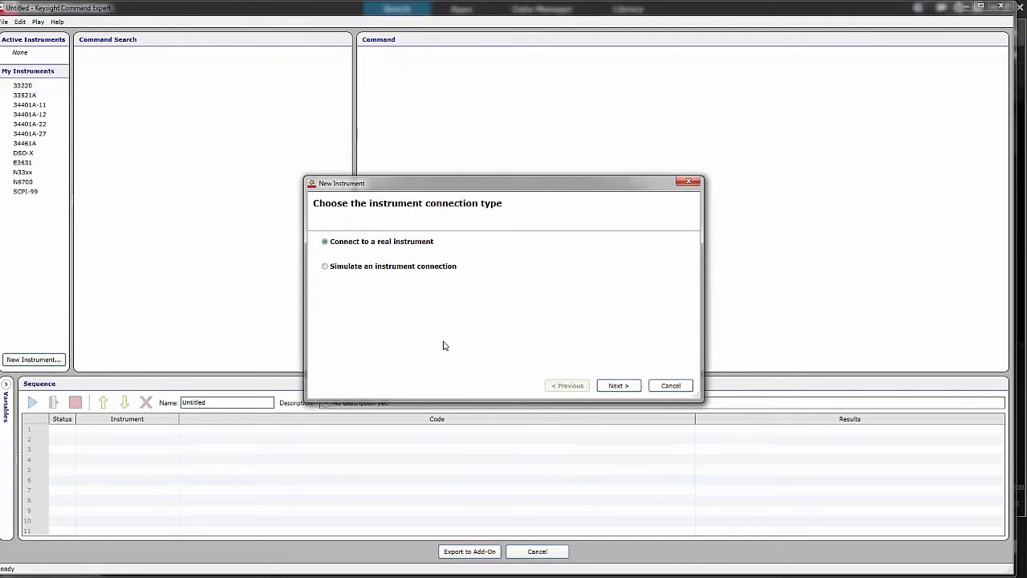
Step: Add the DSO-X 4034A with the DSO-X 3000T and DSO-X 4000A command set and default name
{"action": "left_click", "coordinate": [622, 389]}
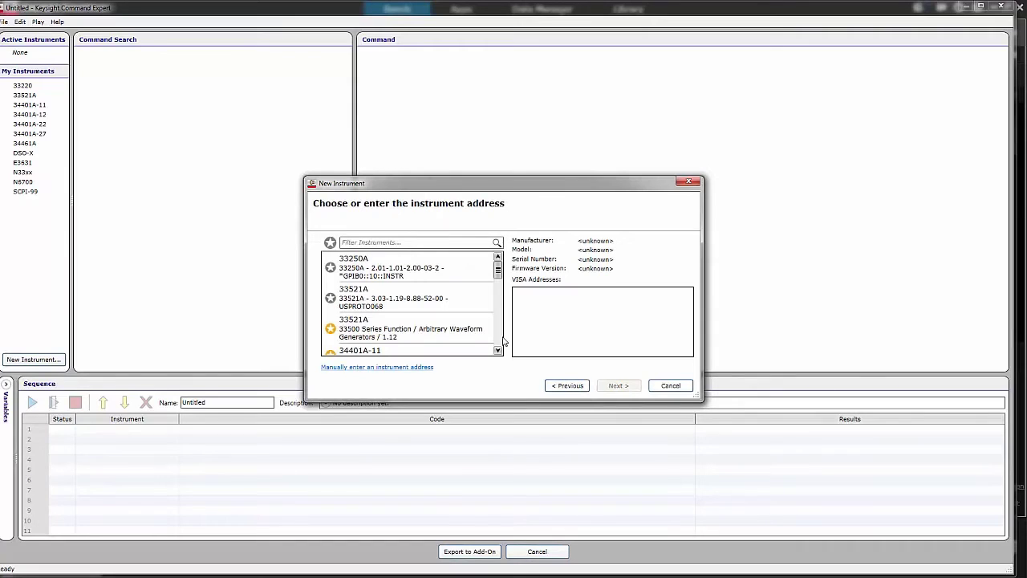
{"action": "scroll", "coordinate": [500, 334], "scroll_direction": "down", "scroll_amount": 1}
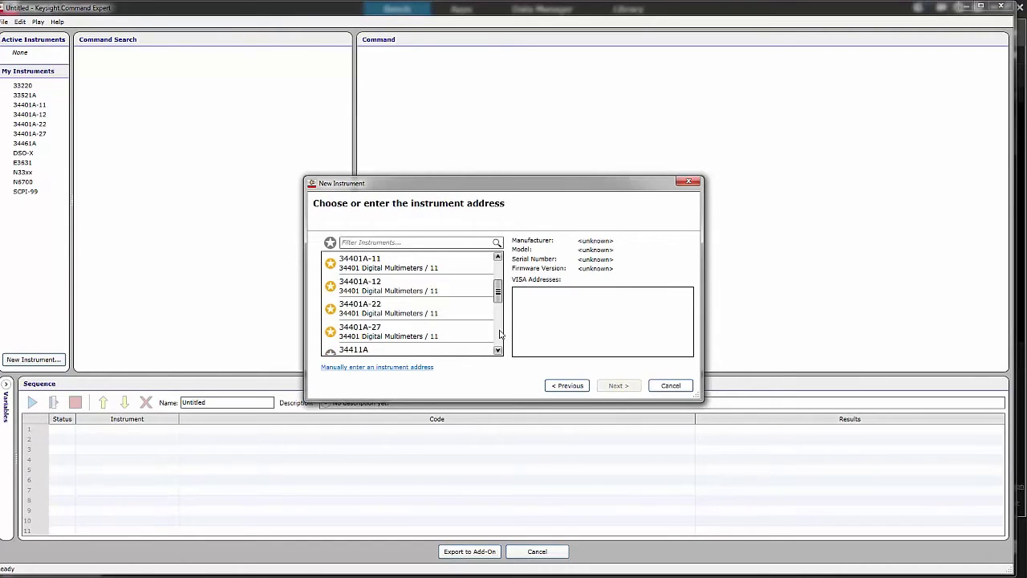
{"action": "scroll", "coordinate": [500, 334], "scroll_direction": "down", "scroll_amount": 1}
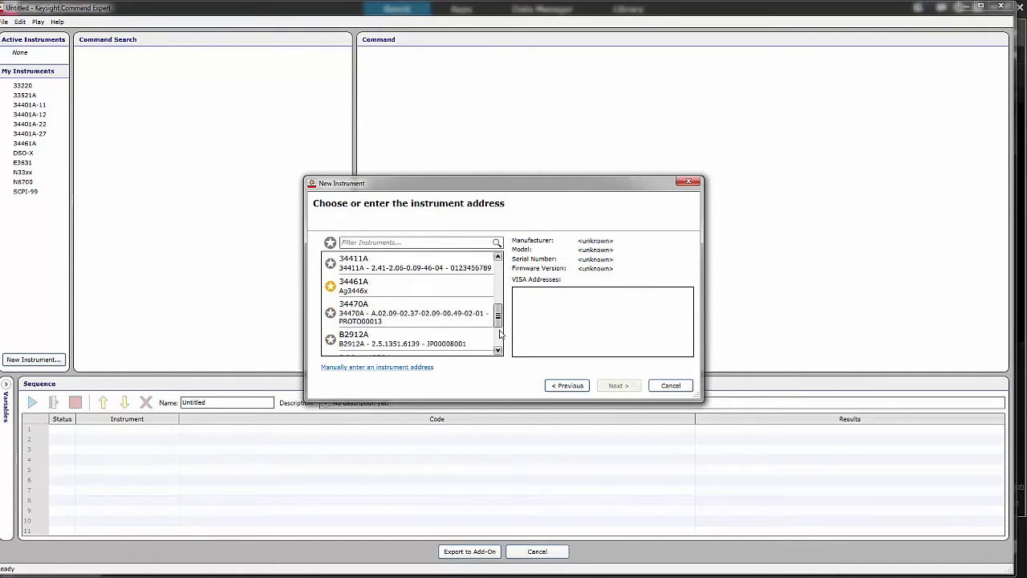
{"action": "scroll", "coordinate": [500, 334], "scroll_direction": "down", "scroll_amount": 1}
{"action": "left_click", "coordinate": [424, 291]}
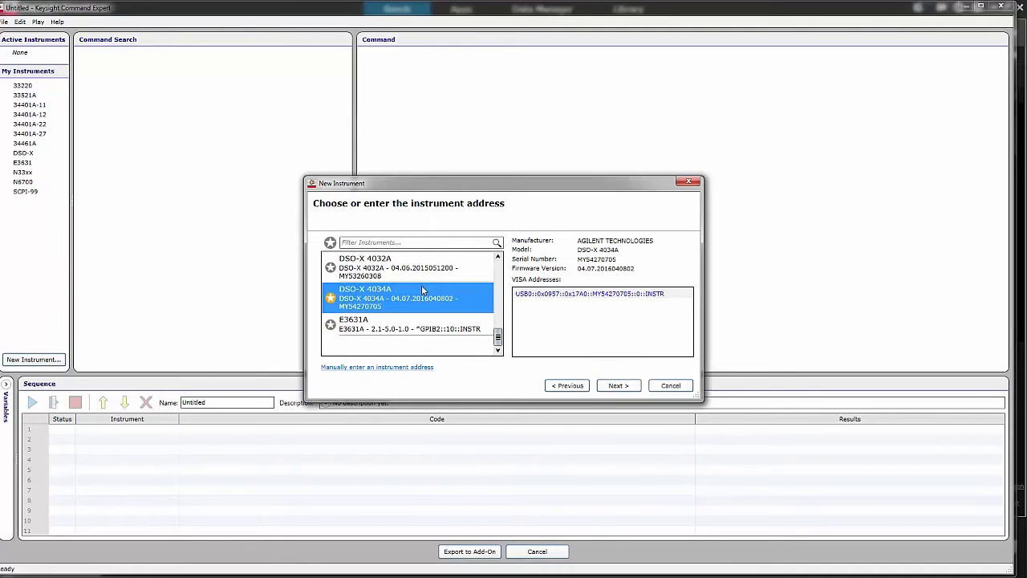
{"action": "left_click", "coordinate": [611, 386]}
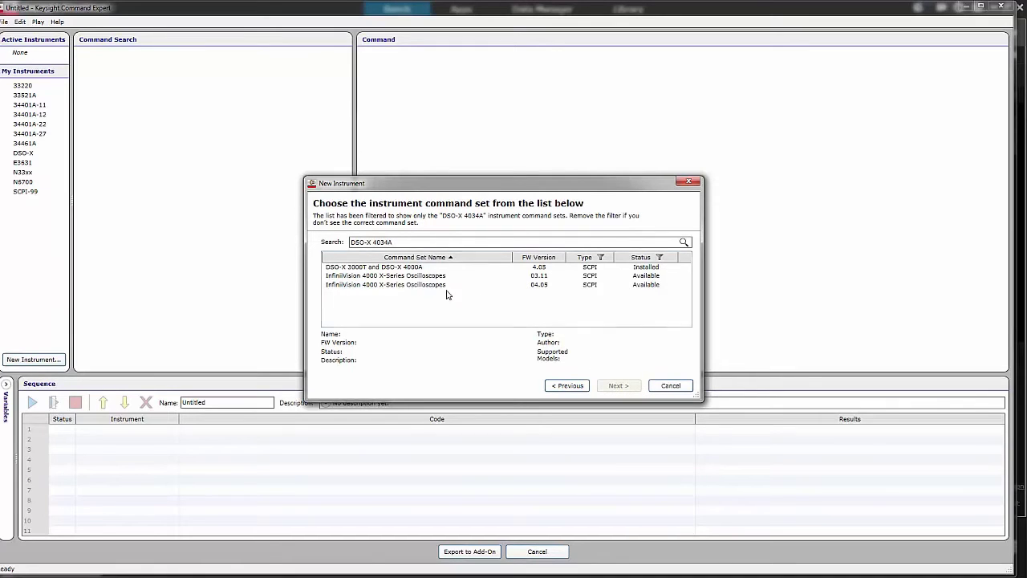
{"action": "left_click", "coordinate": [399, 267]}
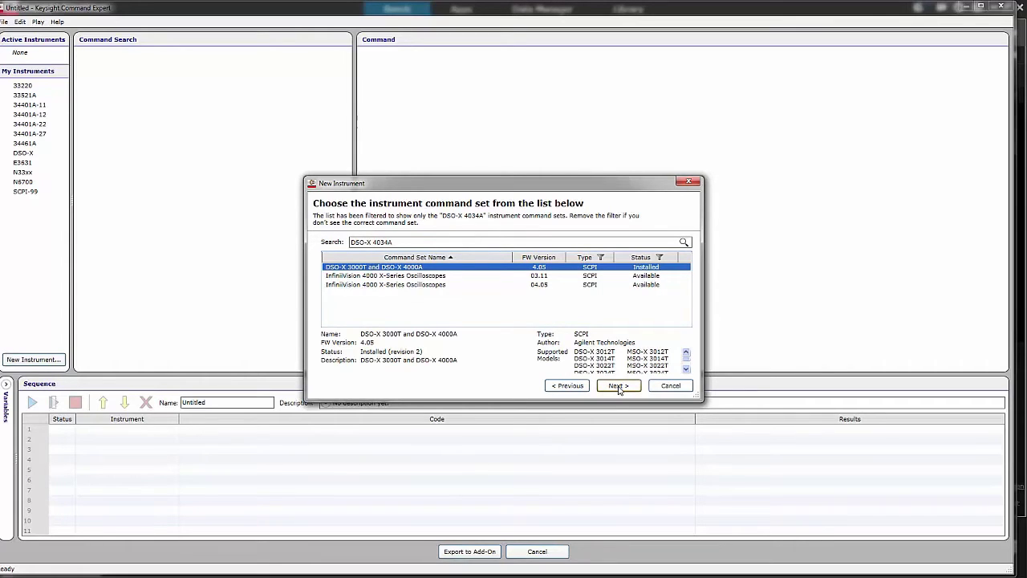
{"action": "left_click", "coordinate": [619, 386]}
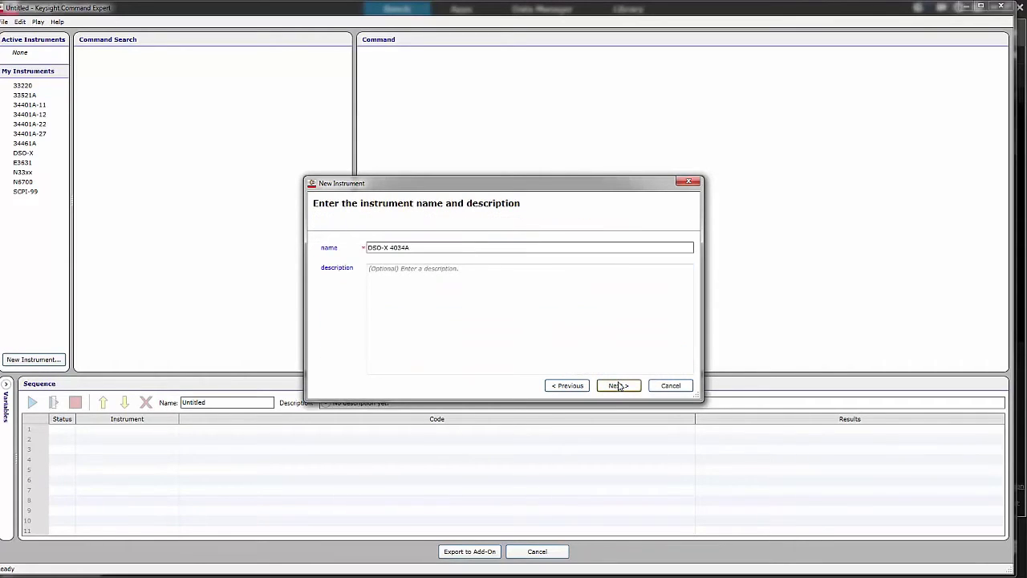
{"action": "left_click", "coordinate": [620, 386]}
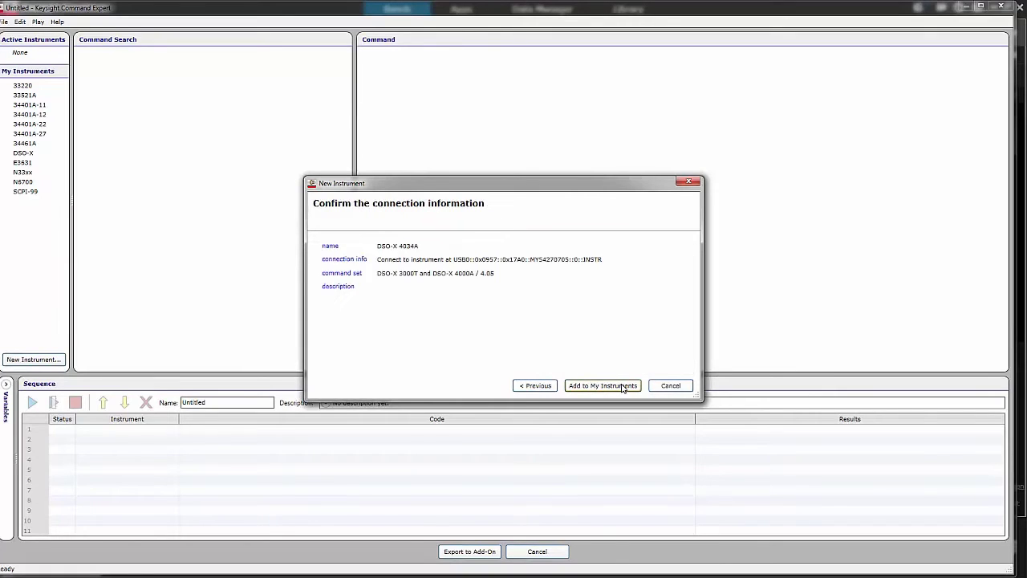
{"action": "left_click", "coordinate": [603, 385]}
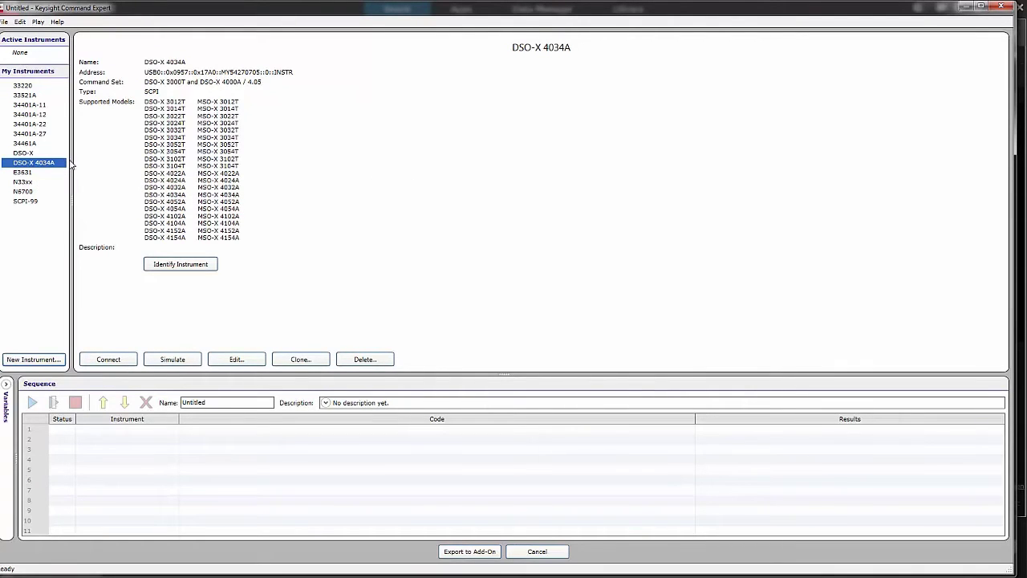
Step: Connect Command Expert to the DSO-X 4034A oscilloscope
{"action": "left_click", "coordinate": [109, 360]}
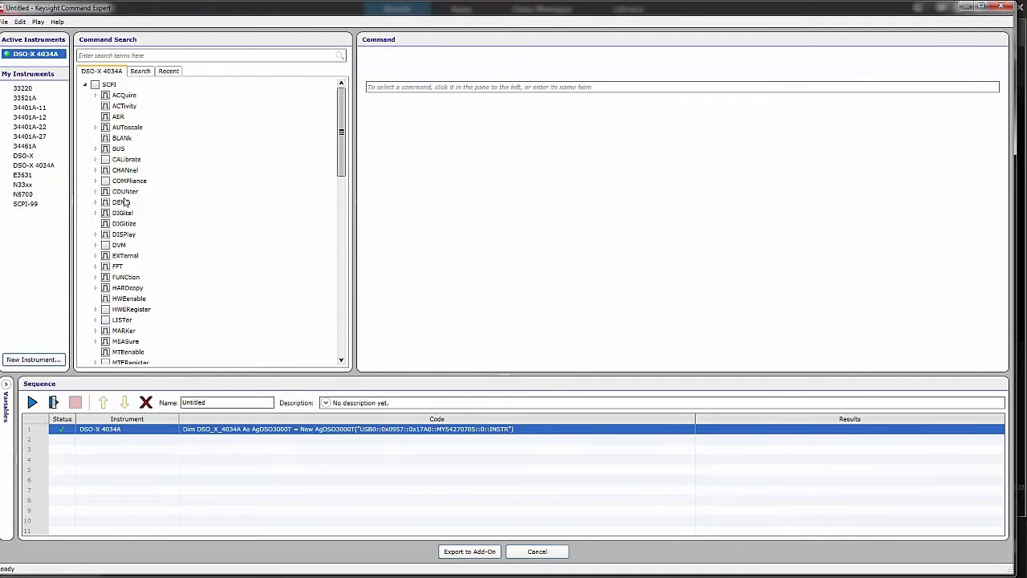
{"action": "left_click_drag", "start_coordinate": [337, 179], "coordinate": [337, 380]}
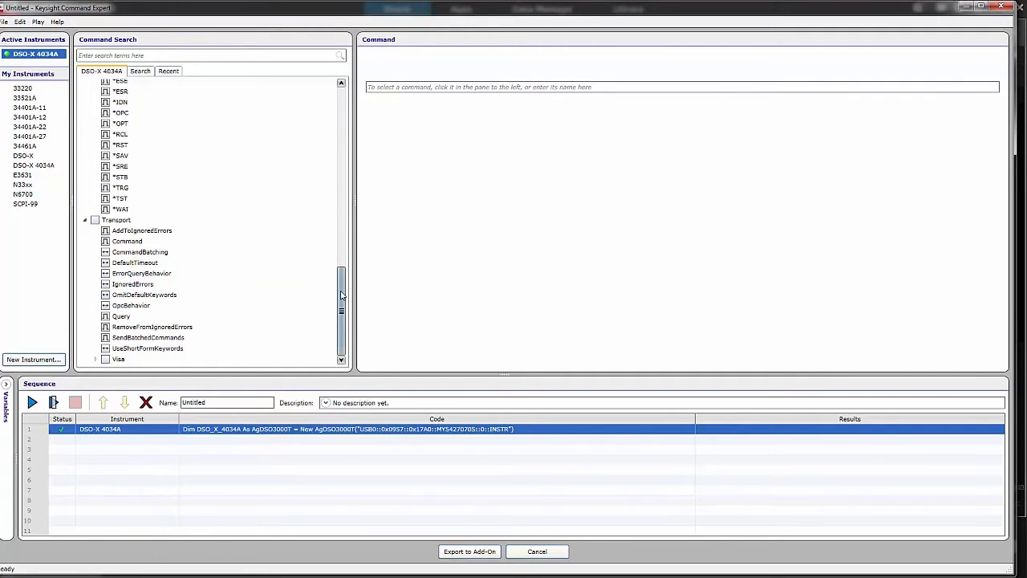
{"action": "left_click_drag", "start_coordinate": [341, 295], "coordinate": [341, 117]}
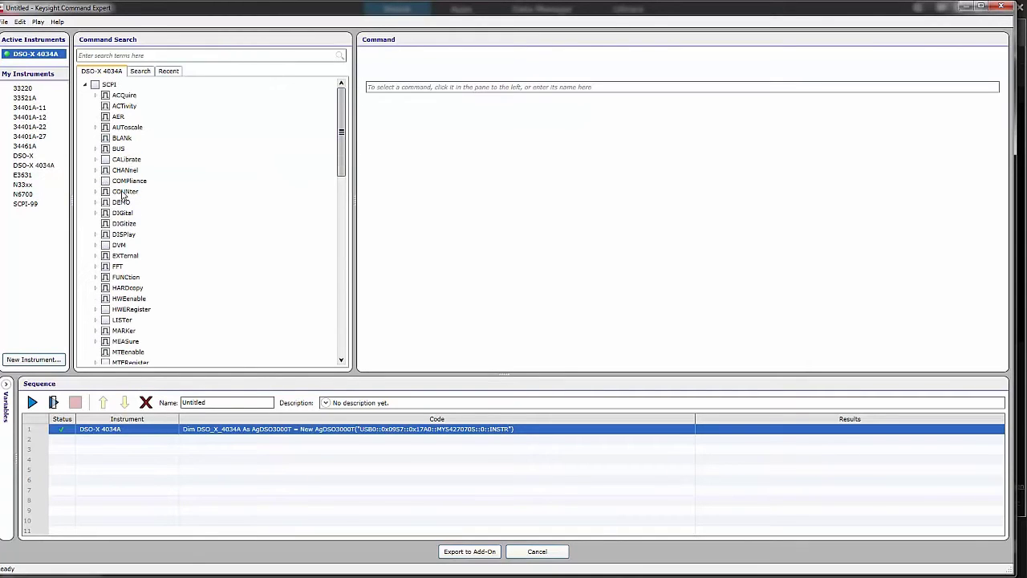
{"action": "left_click_drag", "start_coordinate": [342, 173], "coordinate": [342, 225]}
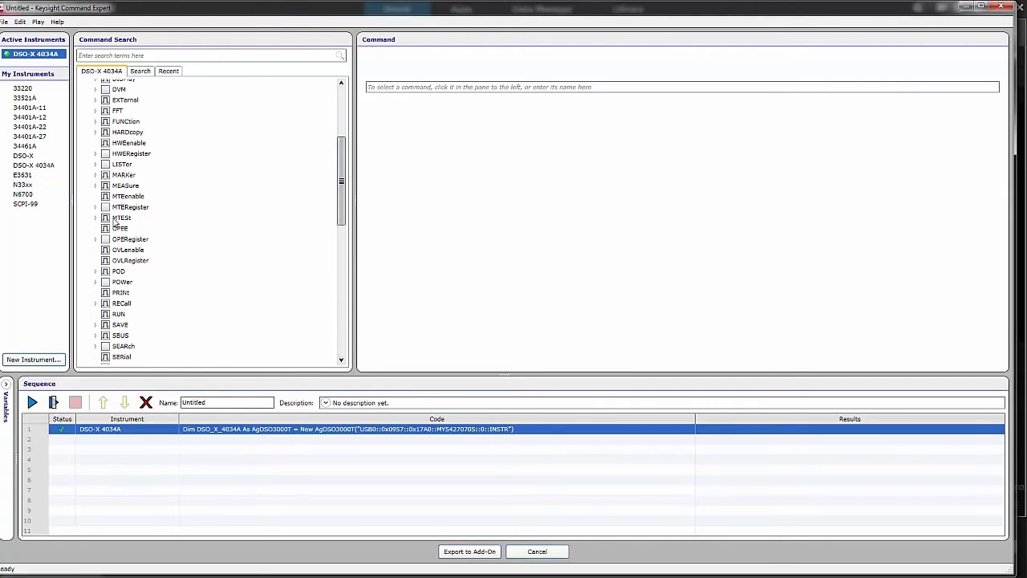
Step: Add a :MTESt:ENABle step with onOff set to ON, and export the sequence to BenchVue
{"action": "left_click", "coordinate": [95, 219]}
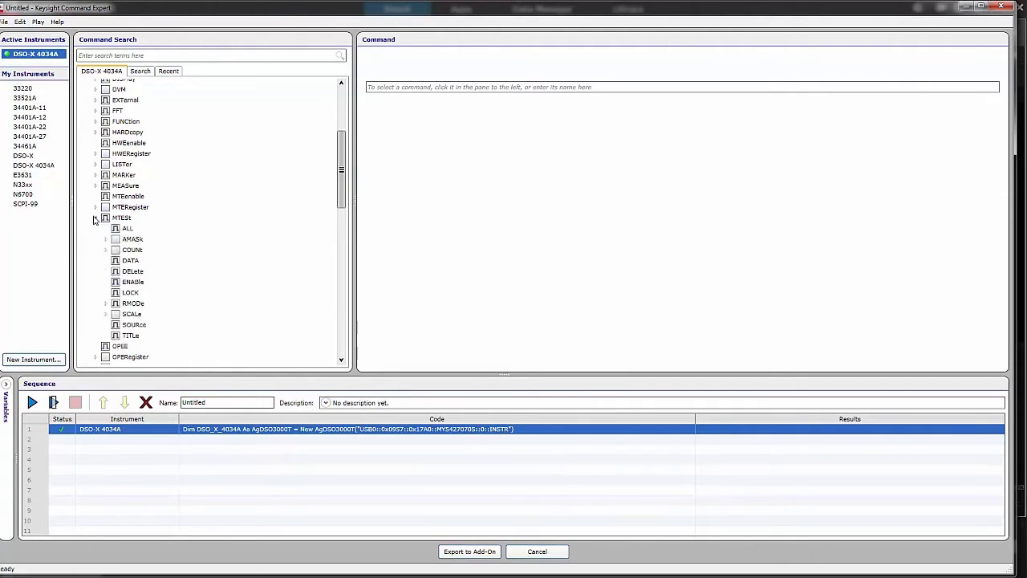
{"action": "left_click", "coordinate": [133, 282]}
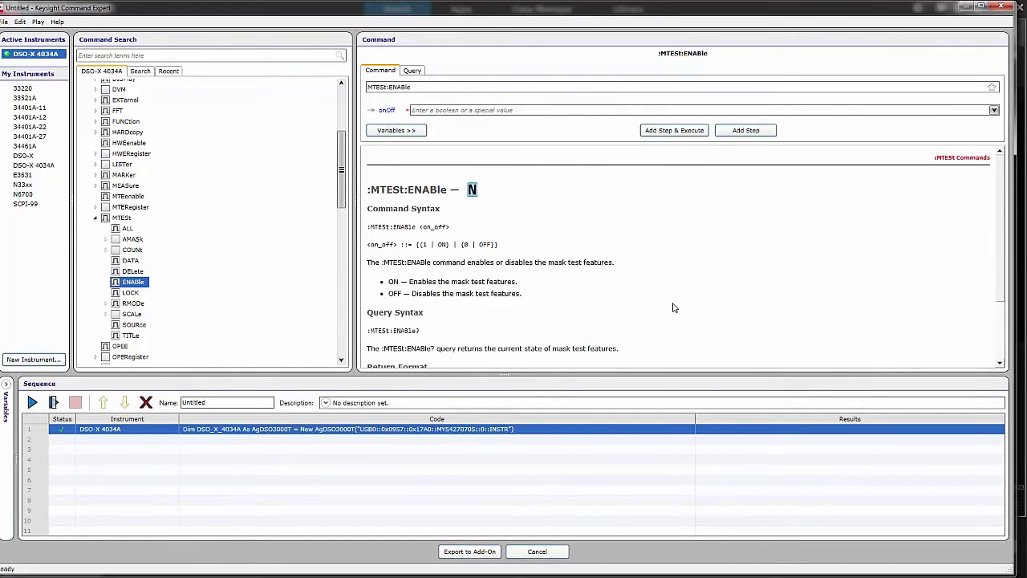
{"action": "left_click", "coordinate": [754, 130]}
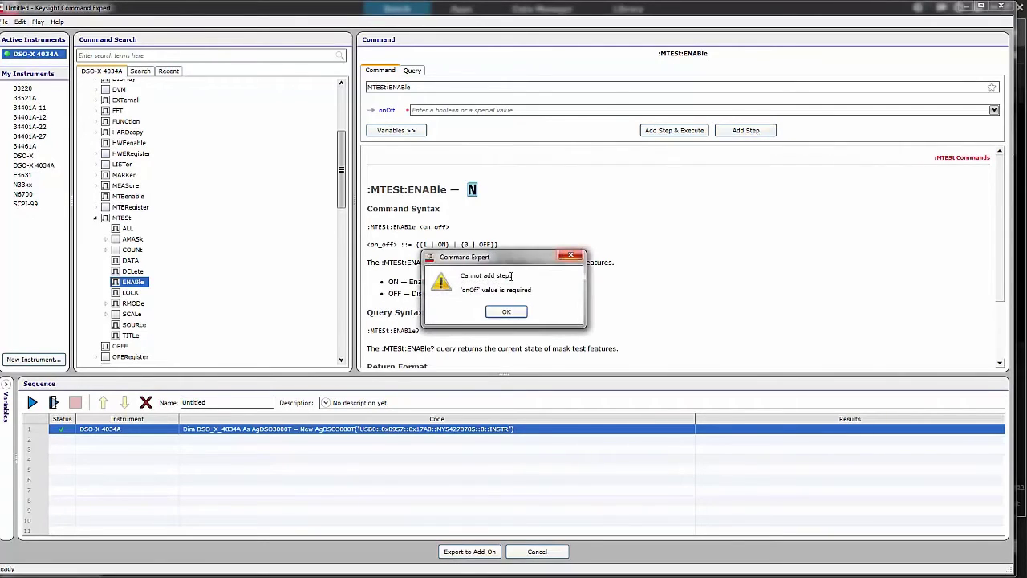
{"action": "left_click", "coordinate": [508, 312]}
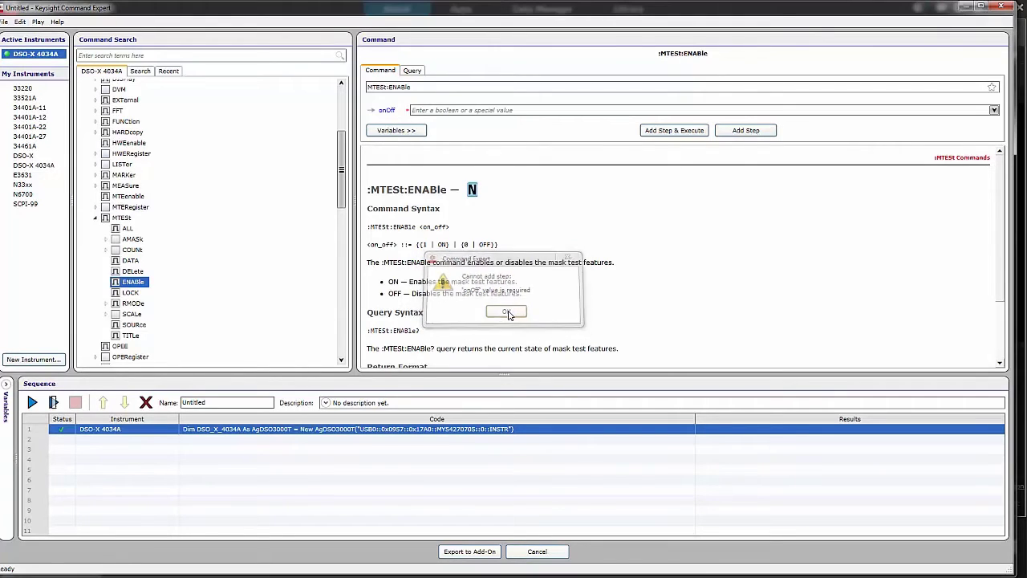
{"action": "left_click", "coordinate": [993, 111]}
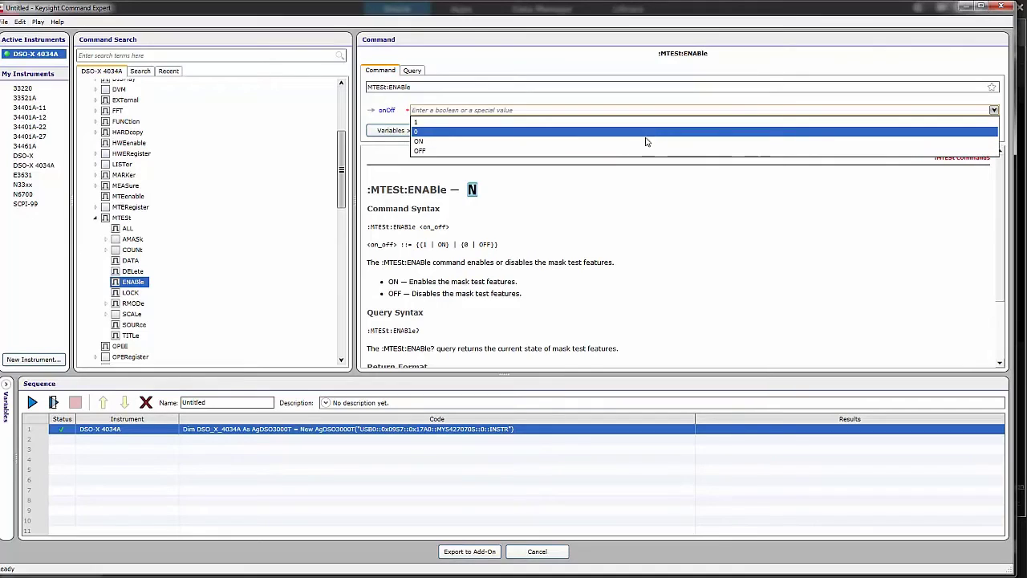
{"action": "left_click", "coordinate": [646, 141]}
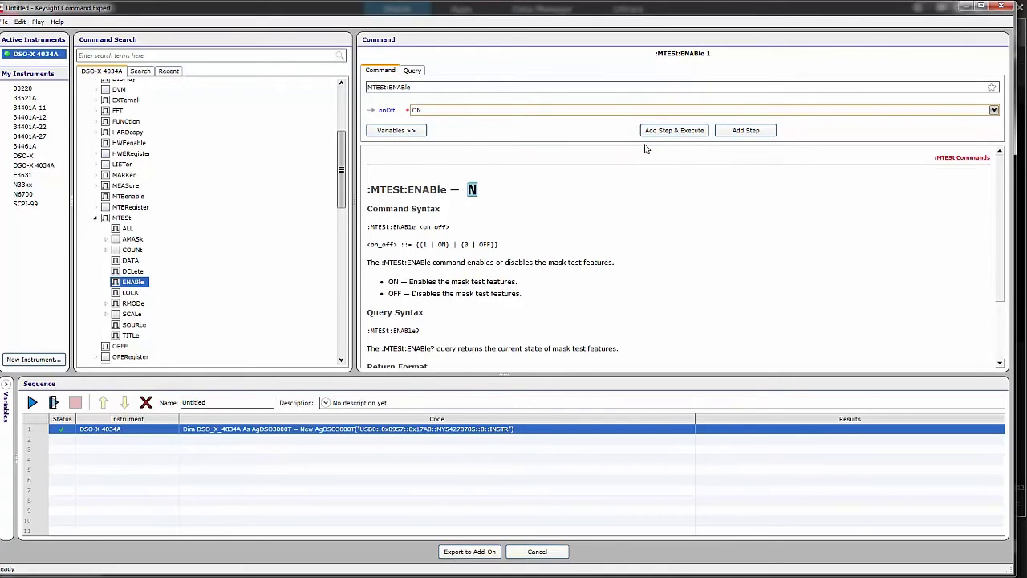
{"action": "left_click", "coordinate": [748, 131]}
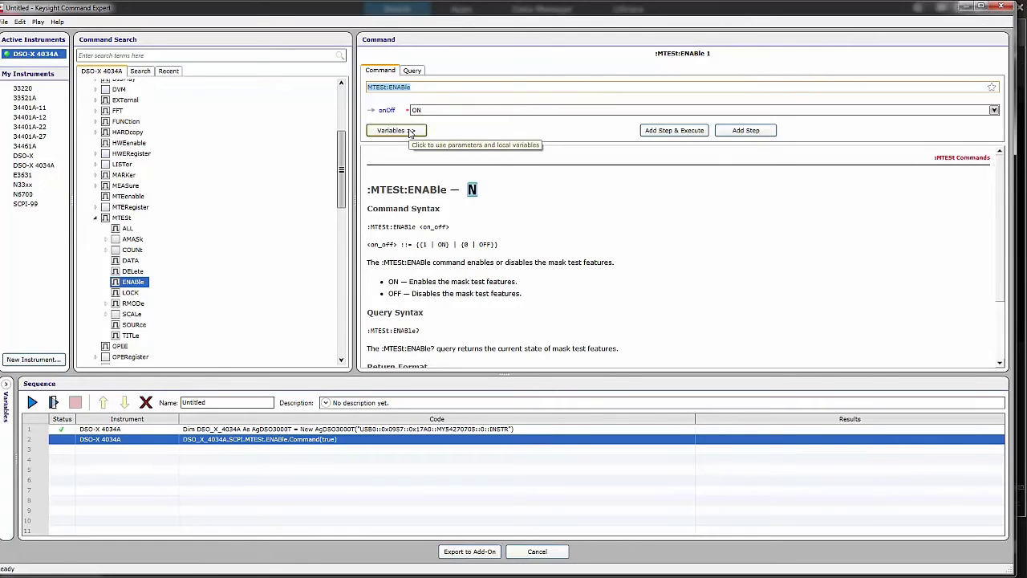
{"action": "left_click", "coordinate": [481, 553]}
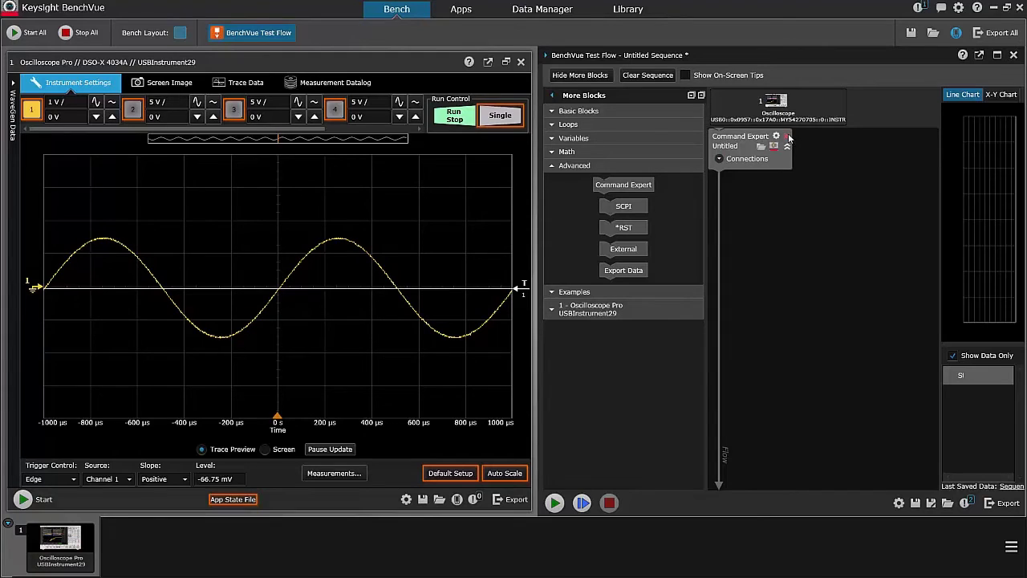
Step: Delete the draft block, load scope_mask_test.bvseq, and open its first block in Command Expert
{"action": "left_click", "coordinate": [787, 137]}
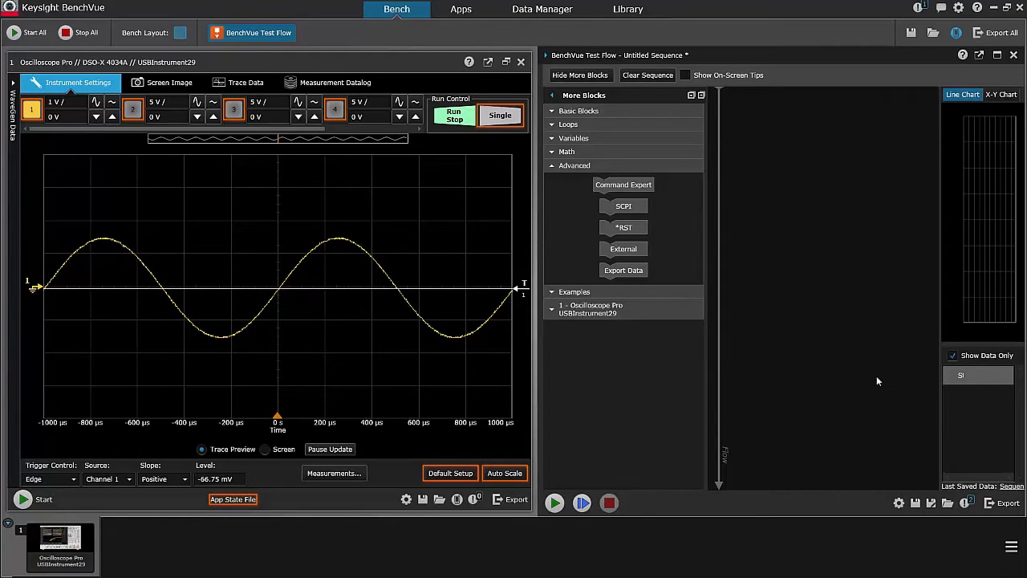
{"action": "left_click", "coordinate": [947, 503]}
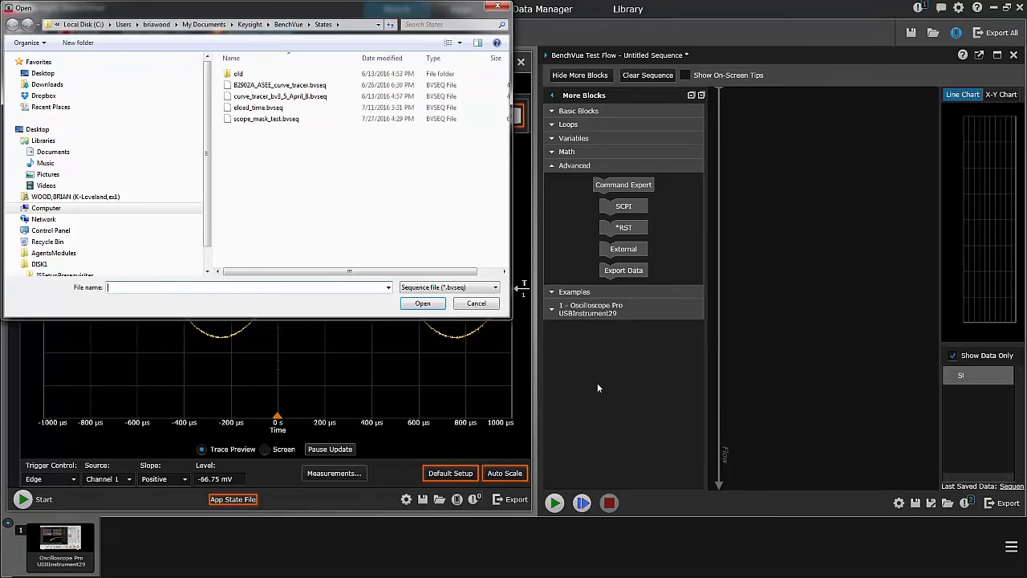
{"action": "double_click", "coordinate": [283, 120]}
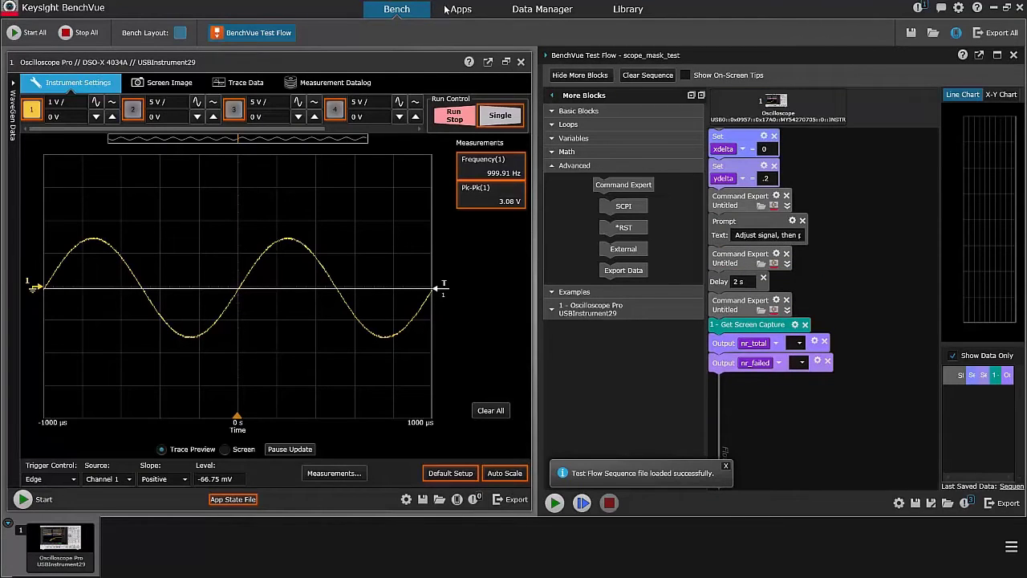
{"action": "left_click", "coordinate": [552, 96]}
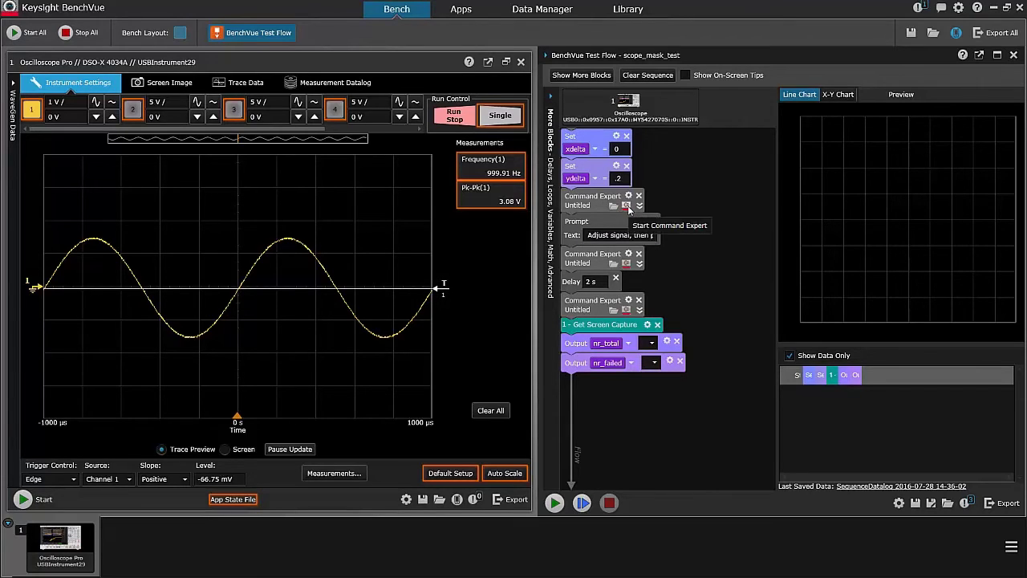
{"action": "left_click", "coordinate": [626, 206]}
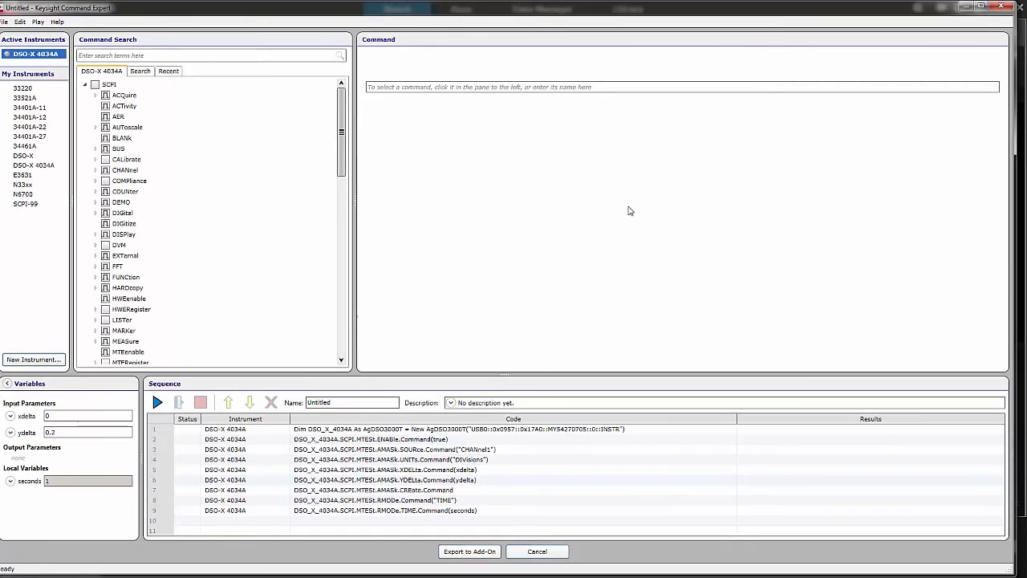
Step: Review the enable, source, DIVisions units, X/Y tolerance, automask and TIME run-mode steps, then cancel
{"action": "left_click", "coordinate": [366, 439]}
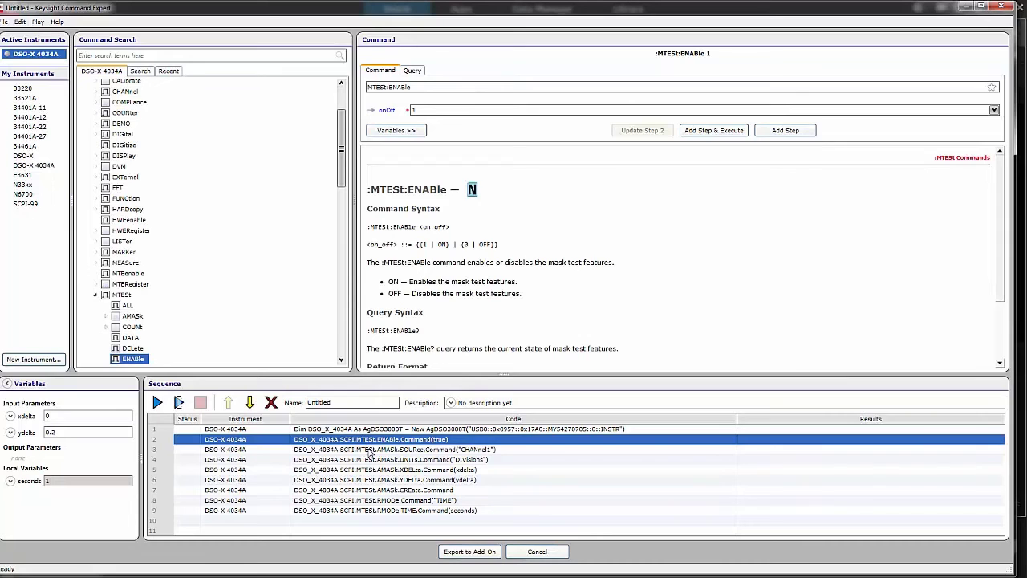
{"action": "left_click", "coordinate": [369, 450]}
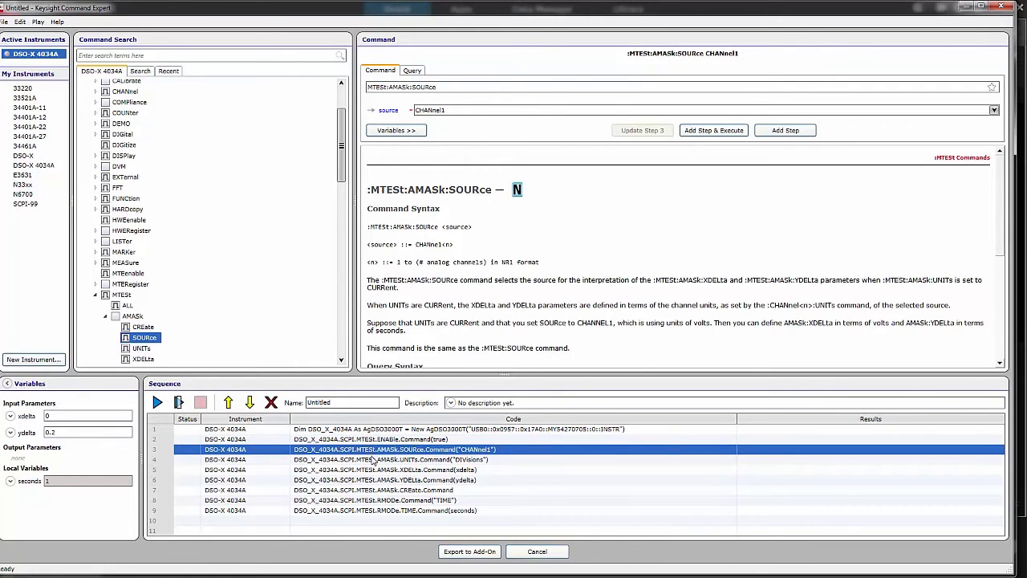
{"action": "left_click", "coordinate": [373, 459]}
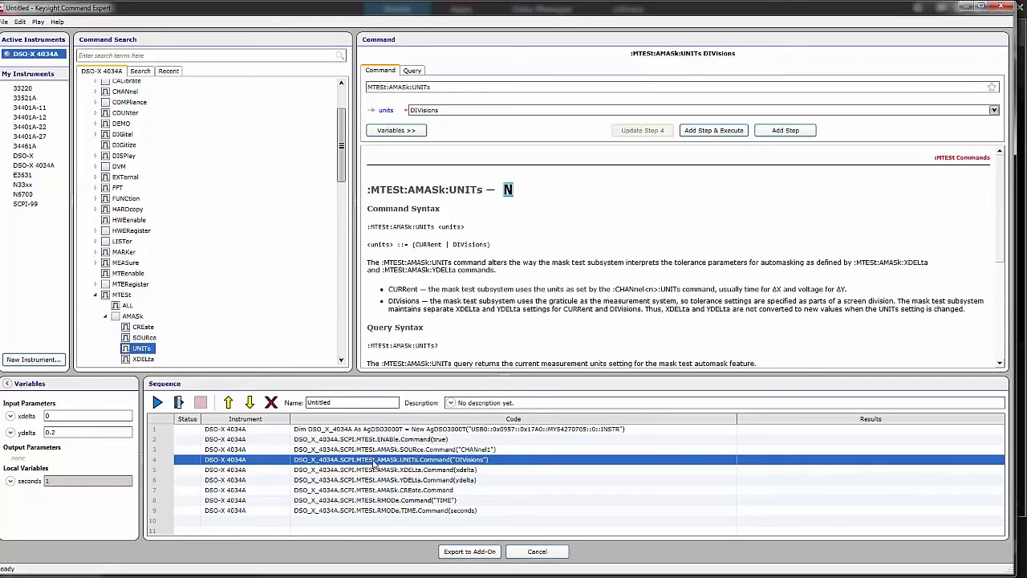
{"action": "left_click", "coordinate": [376, 470]}
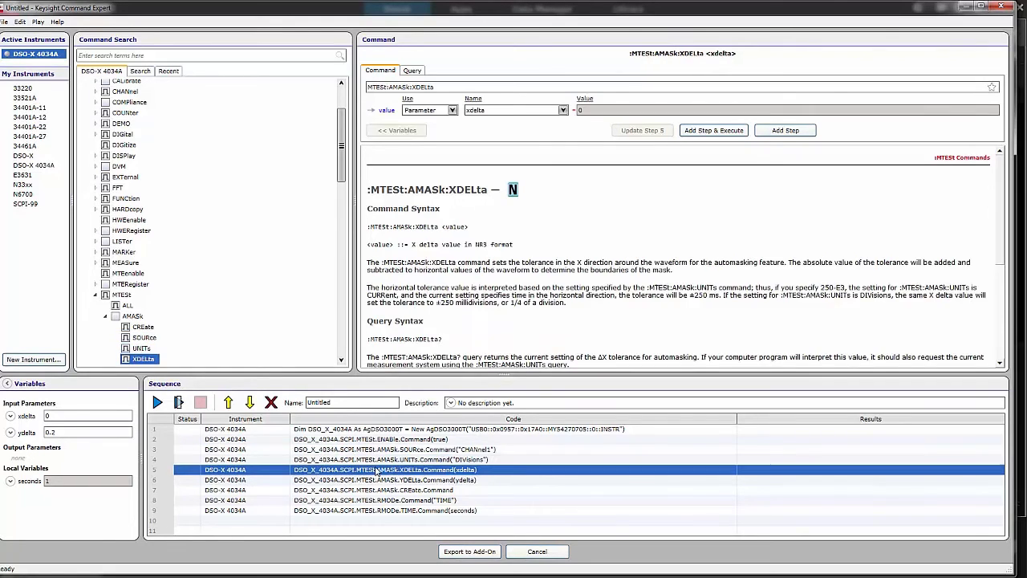
{"action": "left_click", "coordinate": [380, 480]}
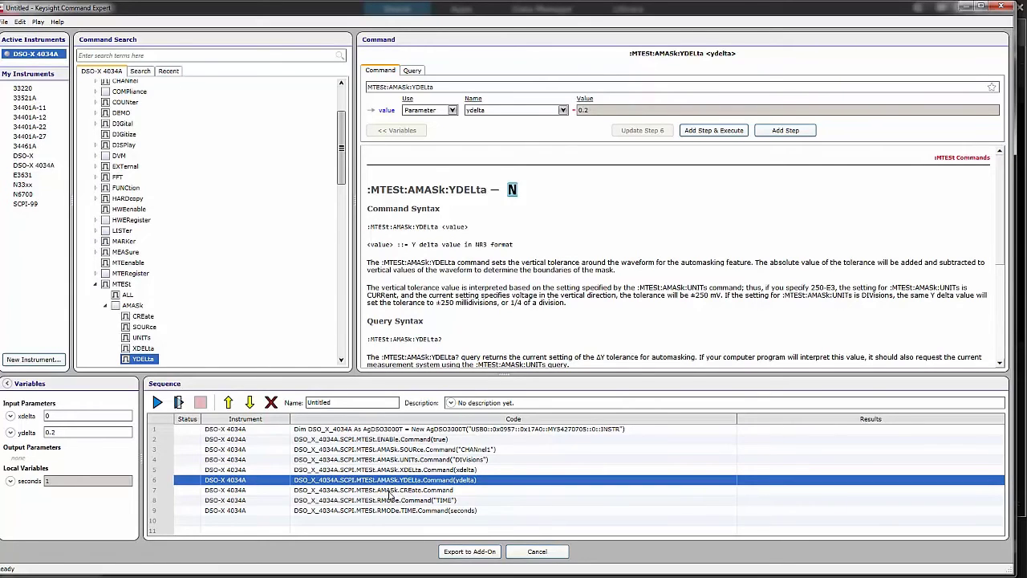
{"action": "left_click", "coordinate": [390, 492]}
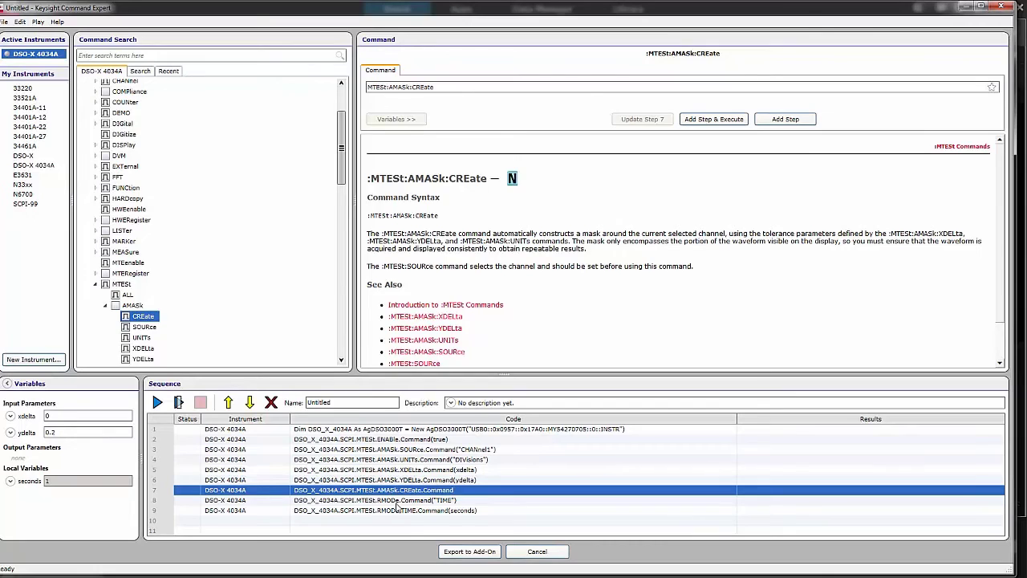
{"action": "left_click", "coordinate": [396, 503]}
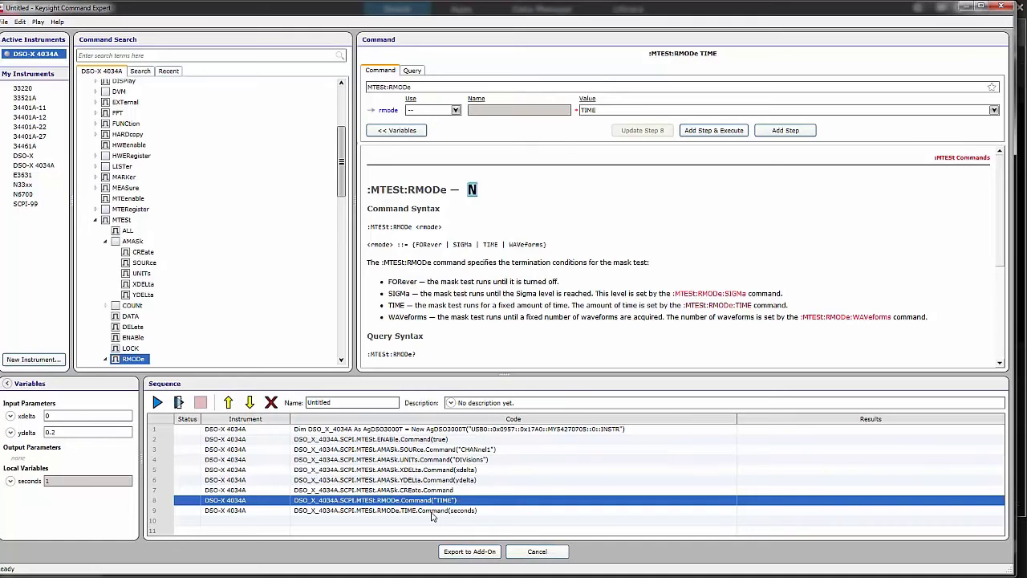
{"action": "left_click", "coordinate": [536, 552]}
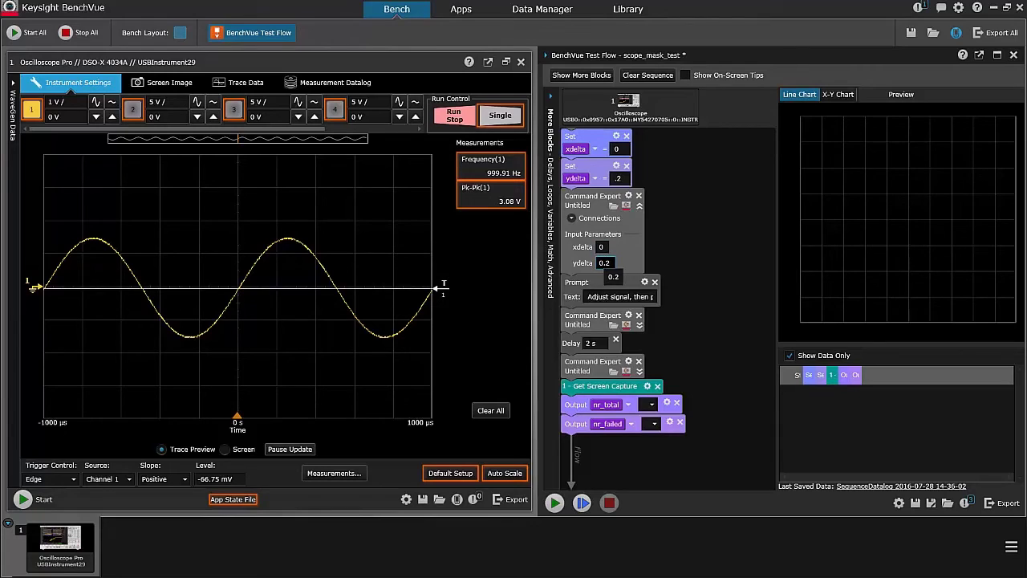
{"action": "left_click", "coordinate": [551, 97]}
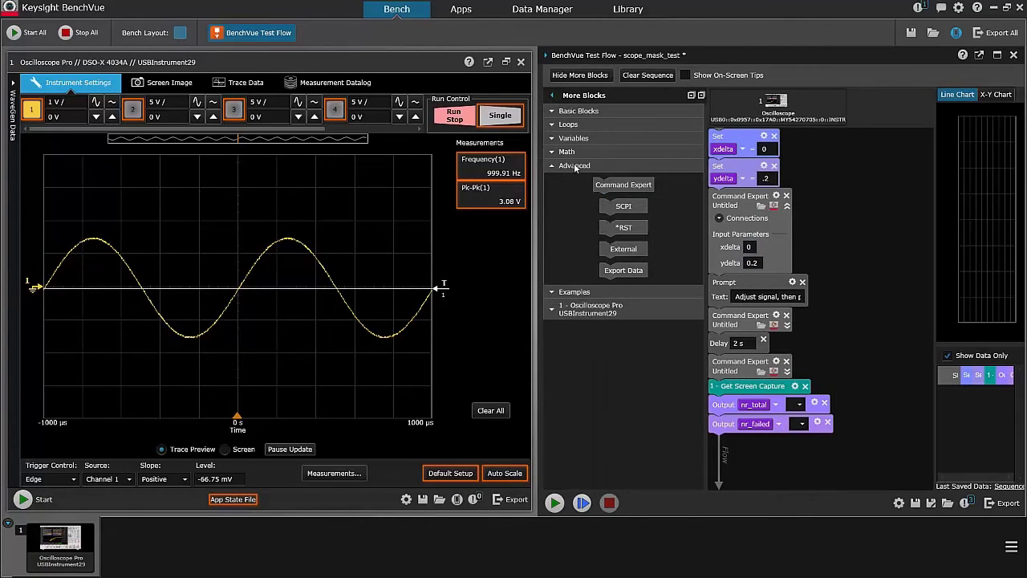
{"action": "left_click", "coordinate": [552, 139]}
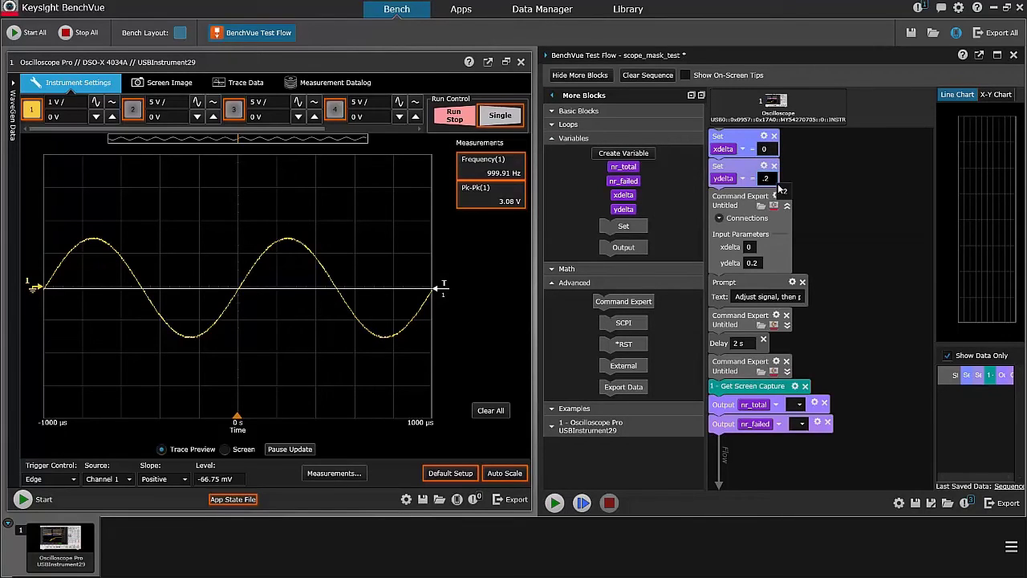
{"action": "left_click", "coordinate": [553, 96]}
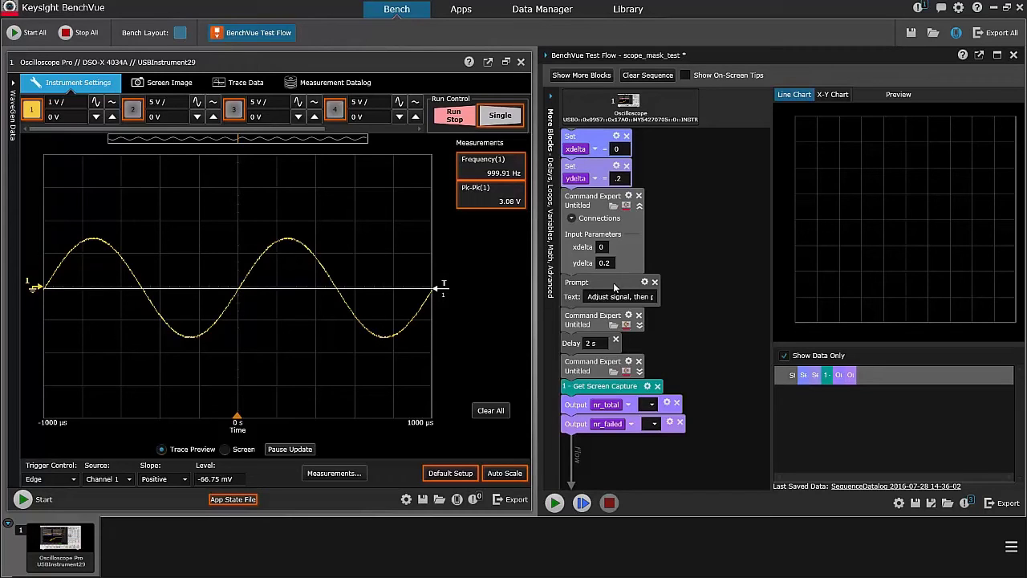
{"action": "left_click", "coordinate": [626, 325]}
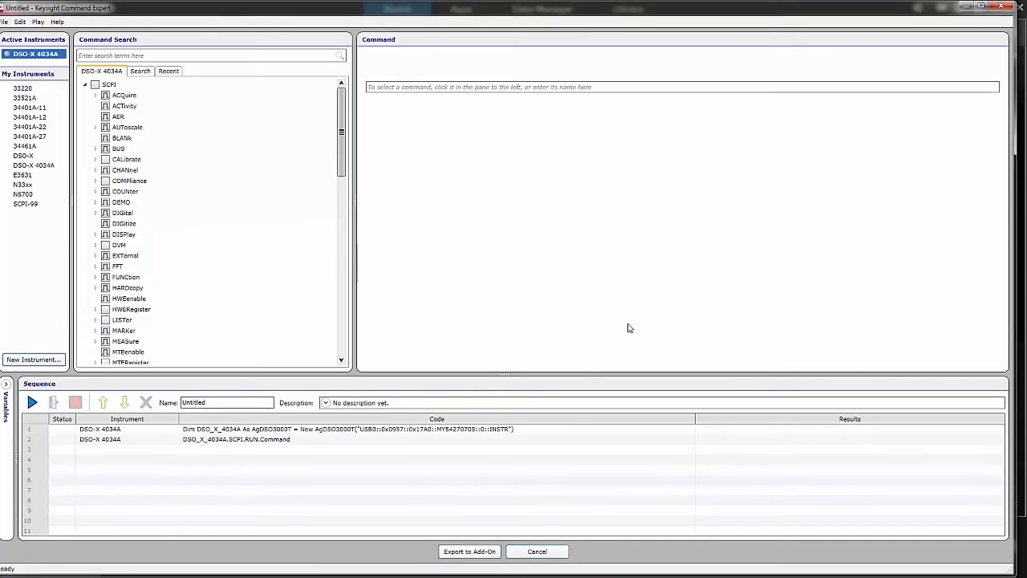
{"action": "left_click", "coordinate": [285, 440]}
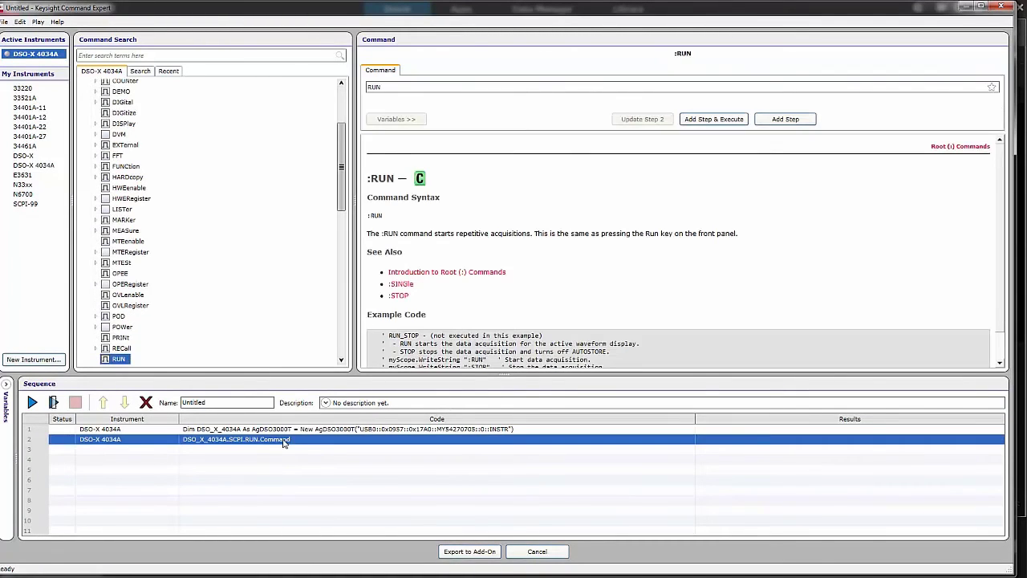
{"action": "left_click", "coordinate": [535, 552]}
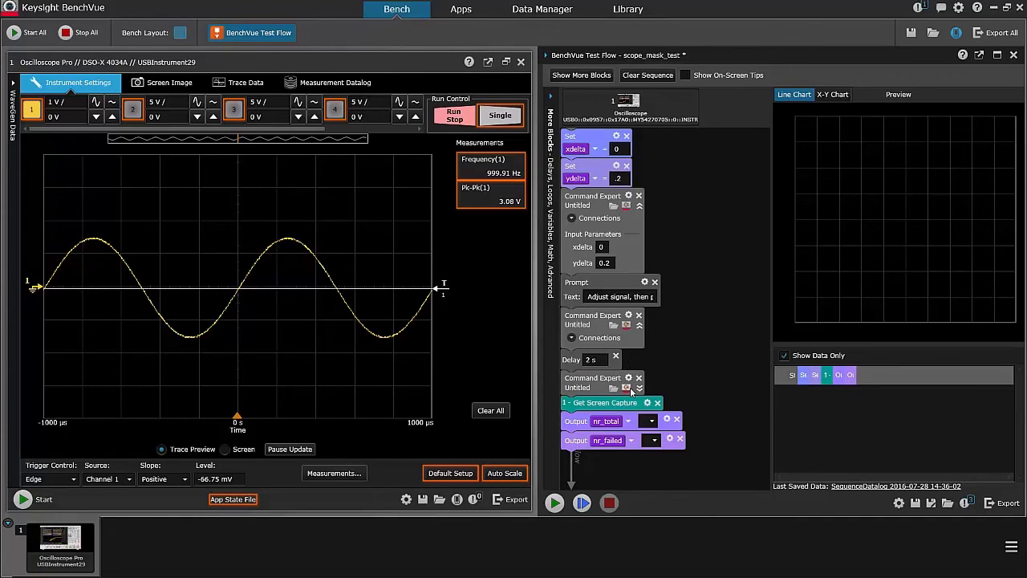
{"action": "left_click", "coordinate": [629, 387]}
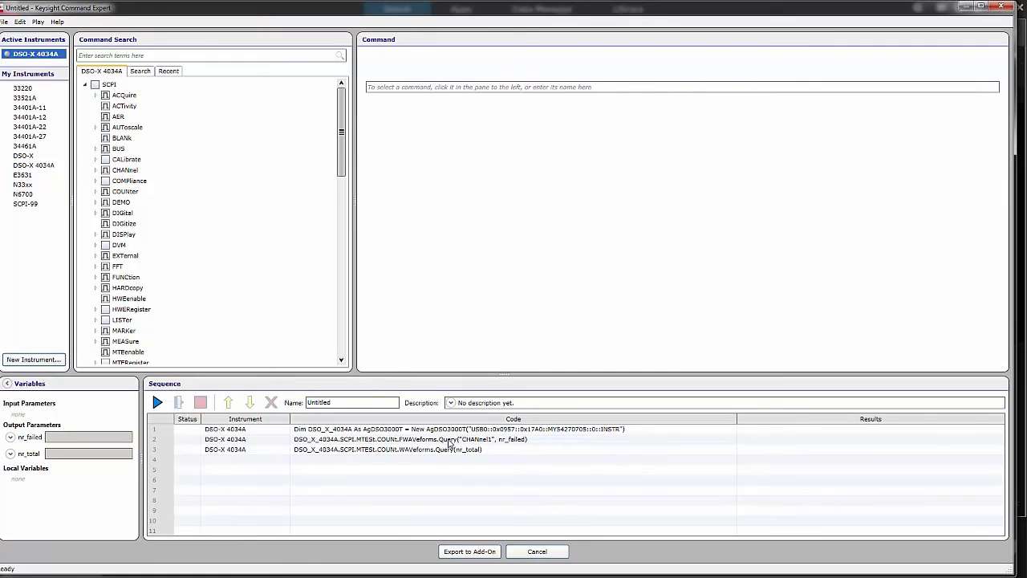
Step: Inspect the FWAVeforms and WAVeforms count queries, then cancel out of Command Expert
{"action": "left_click", "coordinate": [449, 439]}
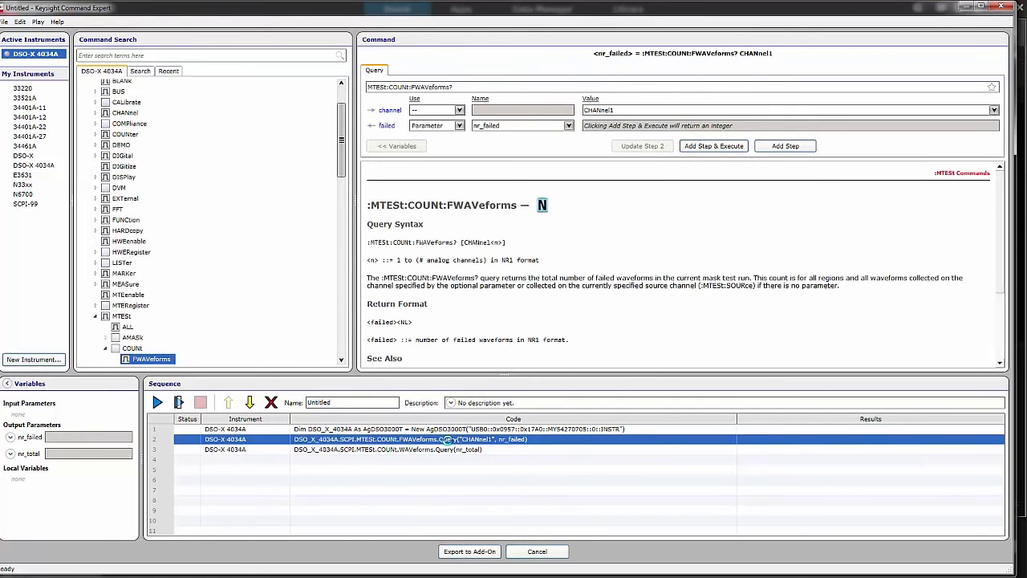
{"action": "left_click", "coordinate": [447, 450]}
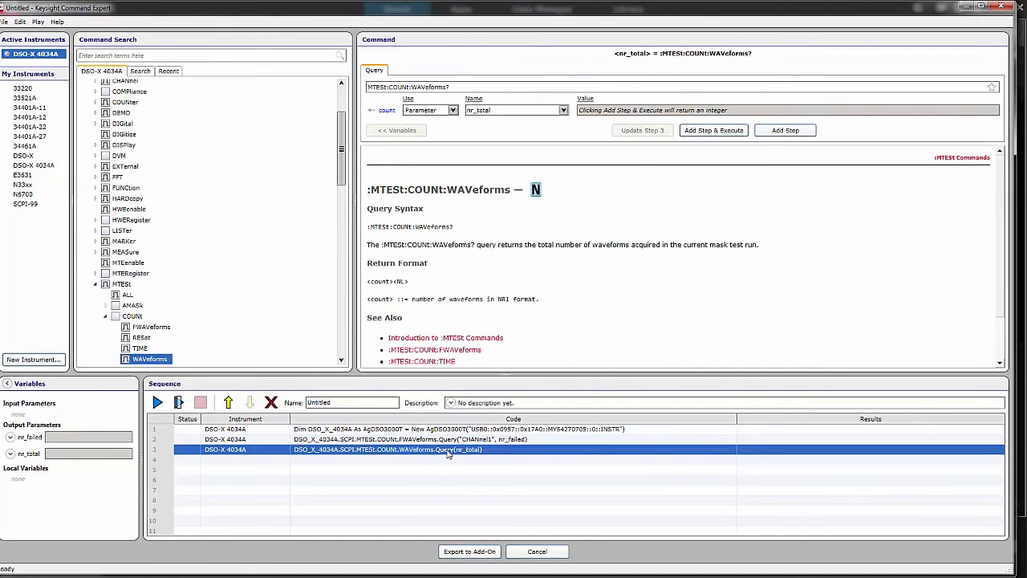
{"action": "left_click", "coordinate": [540, 552]}
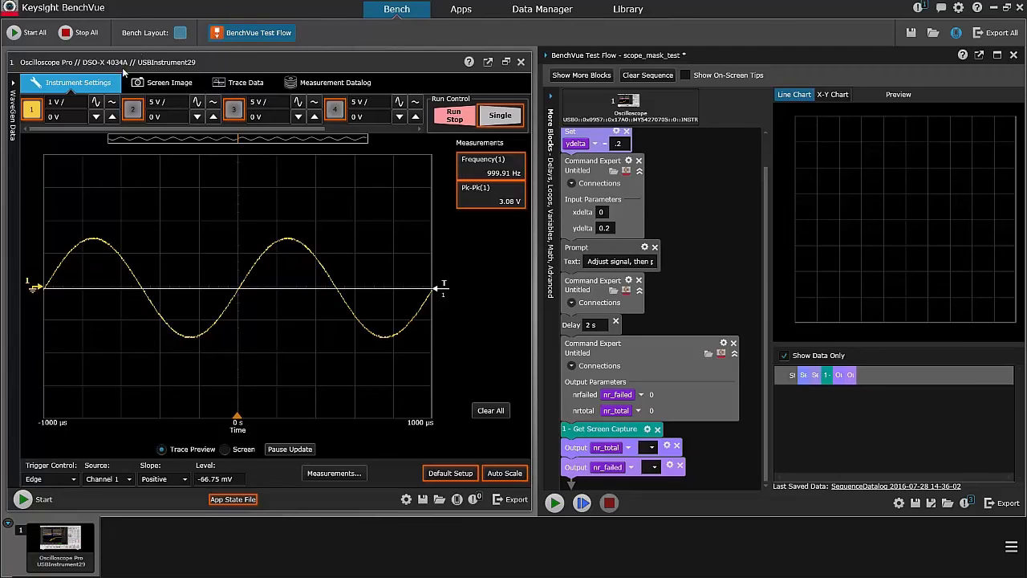
Step: Show the Screen Image, keep one screen-capture block in the flow, and run scope_mask_test
{"action": "left_click", "coordinate": [149, 82]}
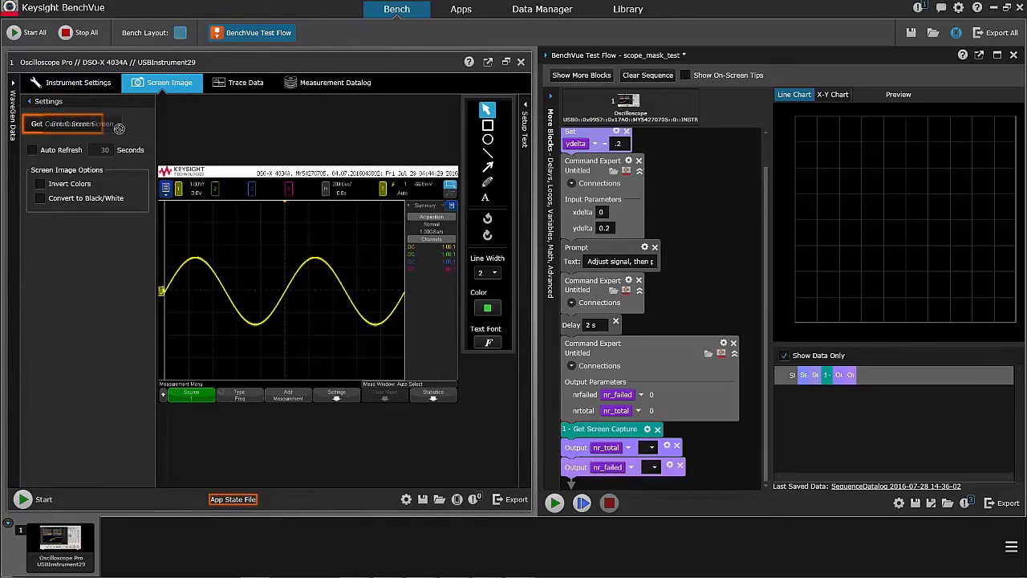
{"action": "left_click_drag", "start_coordinate": [84, 128], "coordinate": [658, 434]}
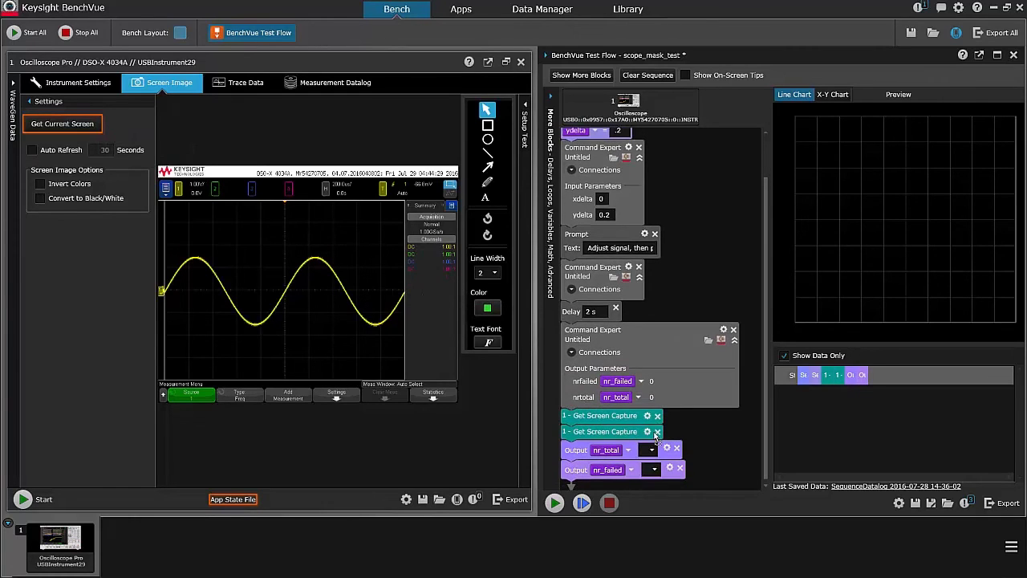
{"action": "left_click", "coordinate": [657, 432]}
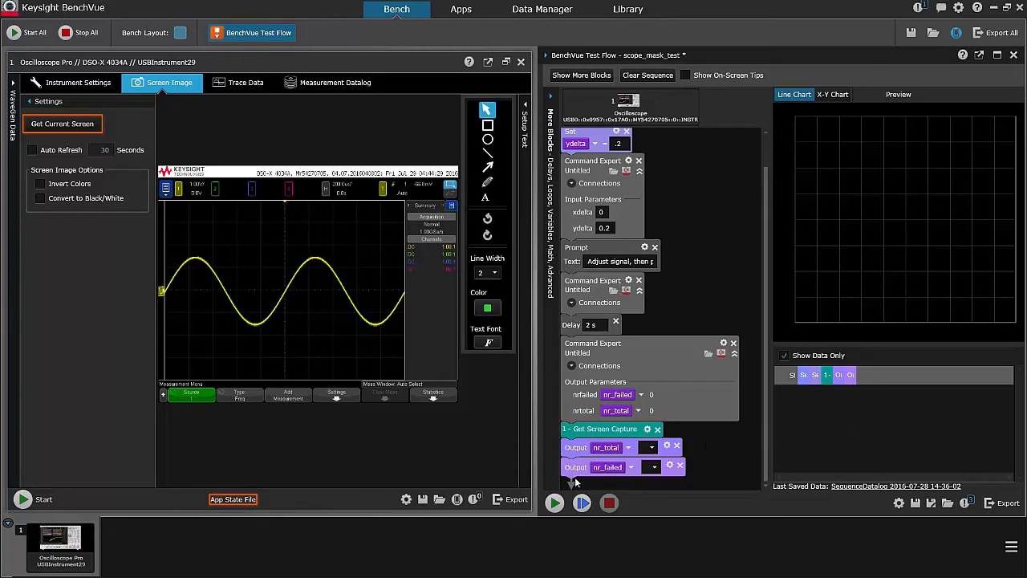
{"action": "left_click", "coordinate": [554, 503]}
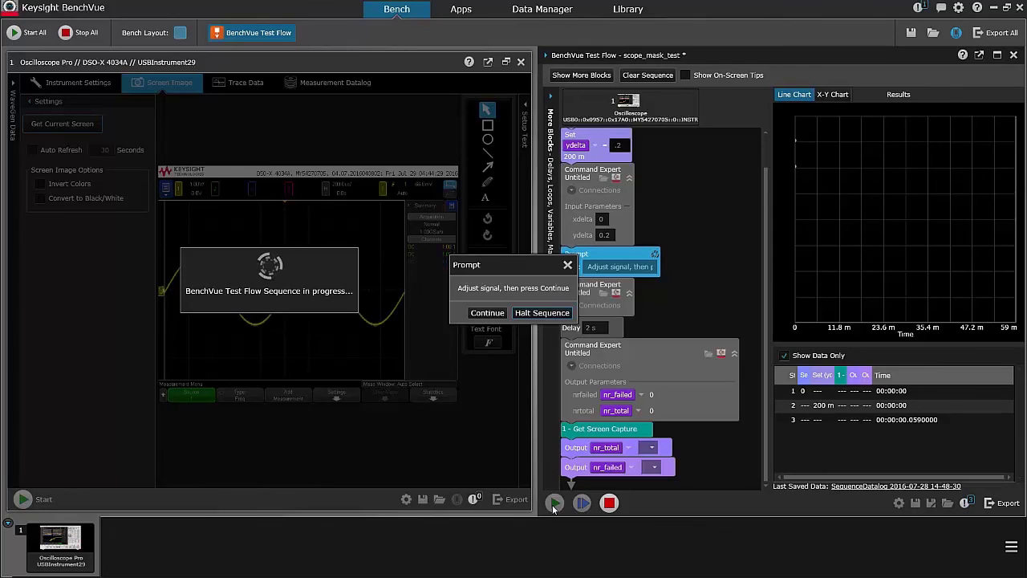
Step: Continue past the signal-adjustment prompt so the run ends with 337 of 337 waveforms failed
{"action": "left_click", "coordinate": [487, 313]}
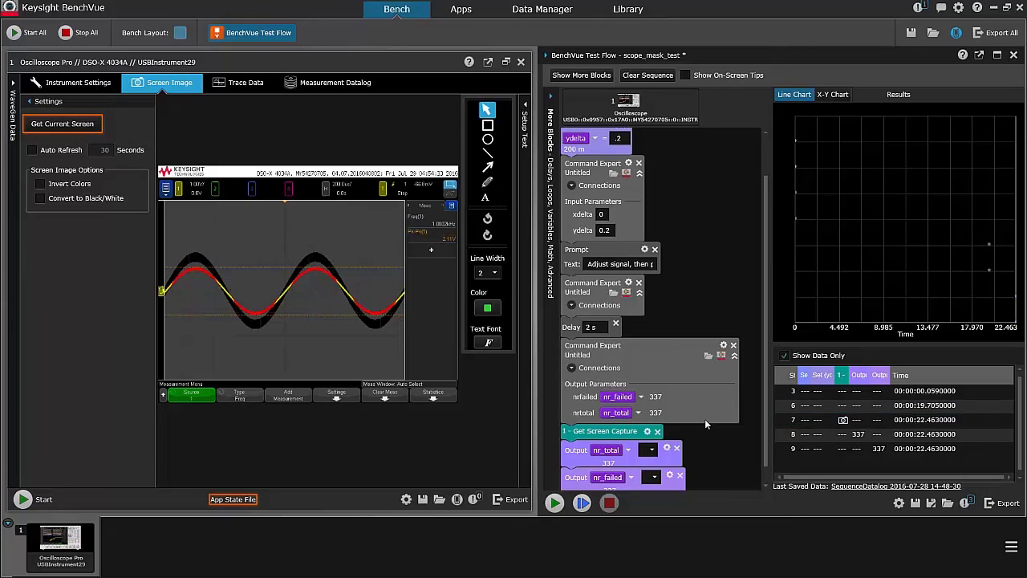
Step: Open step 7's captured masked-waveform screenshot and show its clipboard, file and Word export options
{"action": "left_click", "coordinate": [842, 420]}
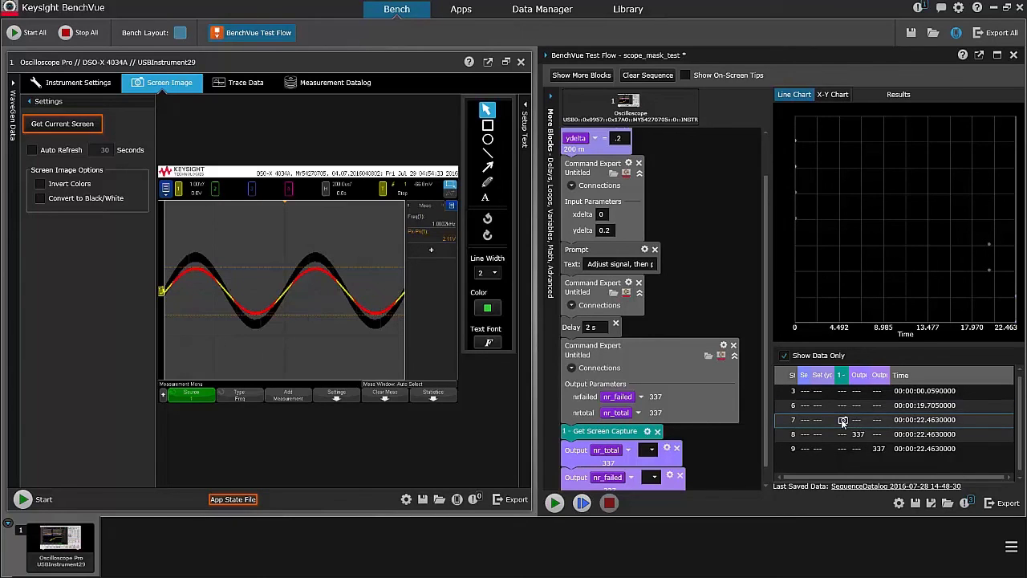
{"action": "left_click", "coordinate": [842, 421]}
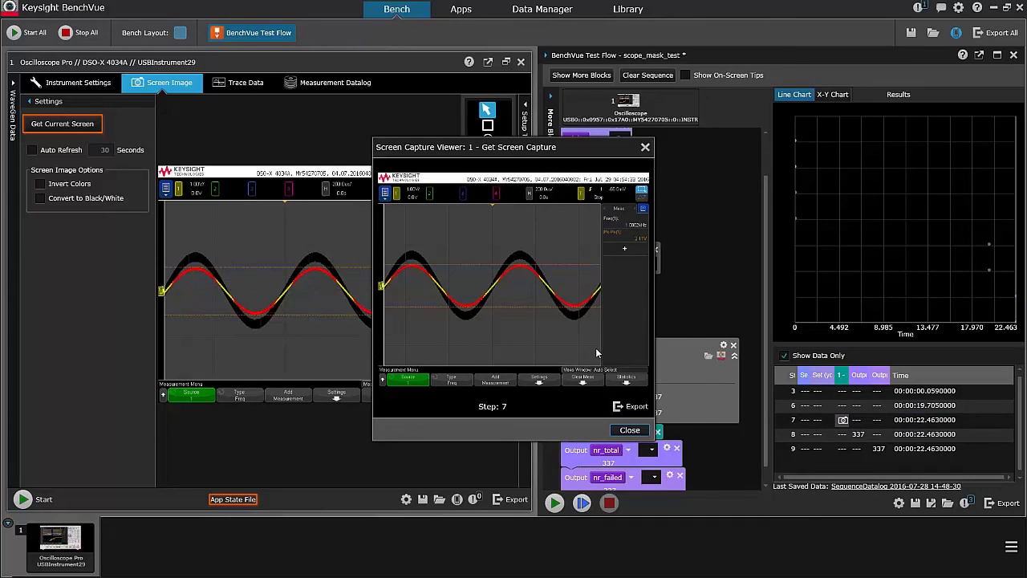
{"action": "left_click", "coordinate": [634, 407]}
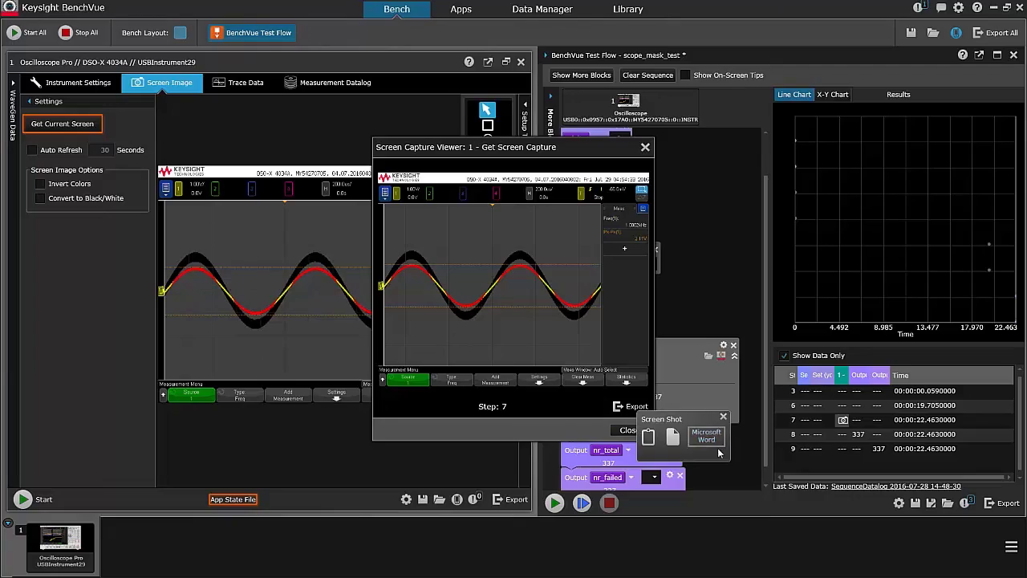